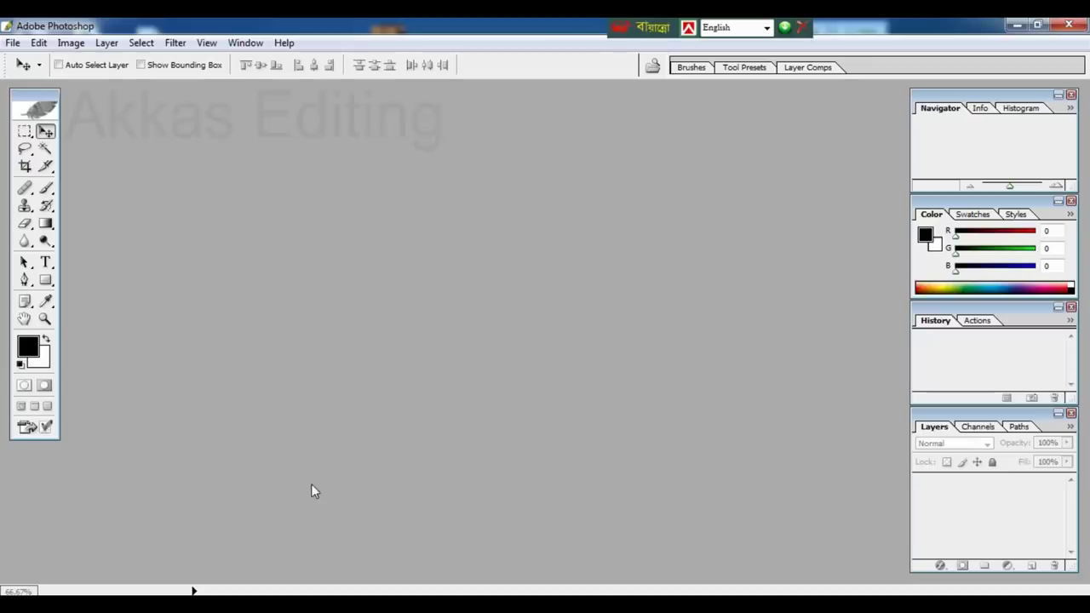
- Hide Photoshop with Win+D so the desktop and its Editing folder show
key("super+d")
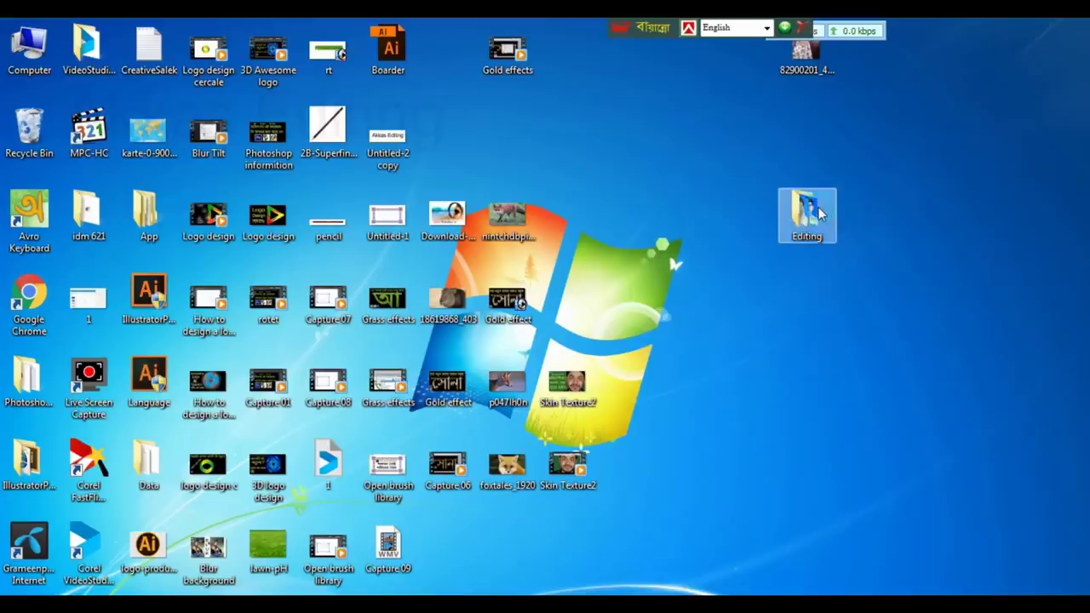
- Open the Editing folder, review its 32 passport photos, and close the window
double_click(670, 183)
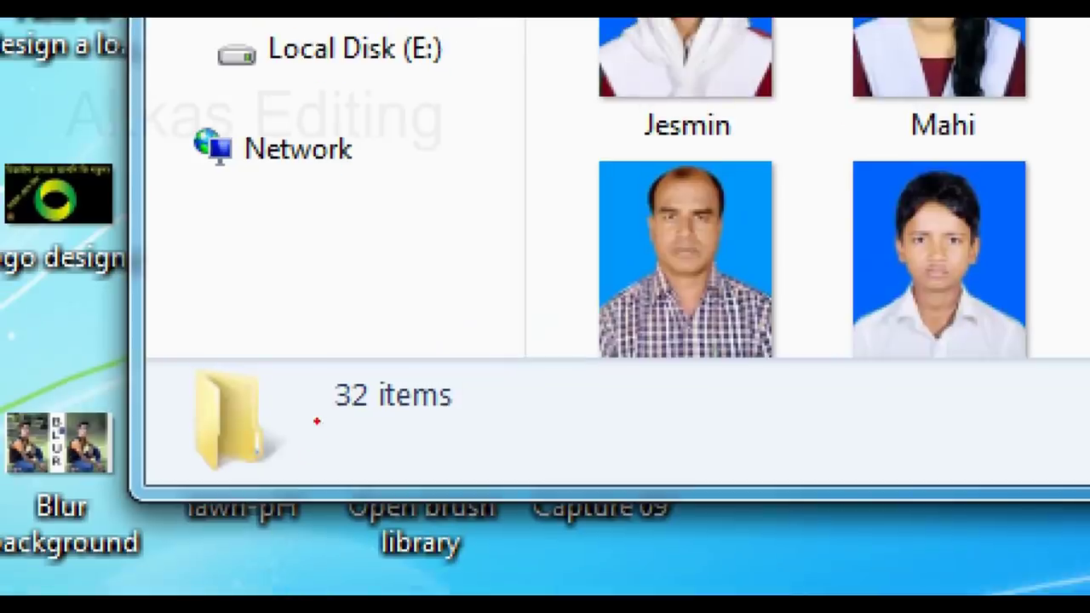
left_click_drag(315, 372, 501, 421)
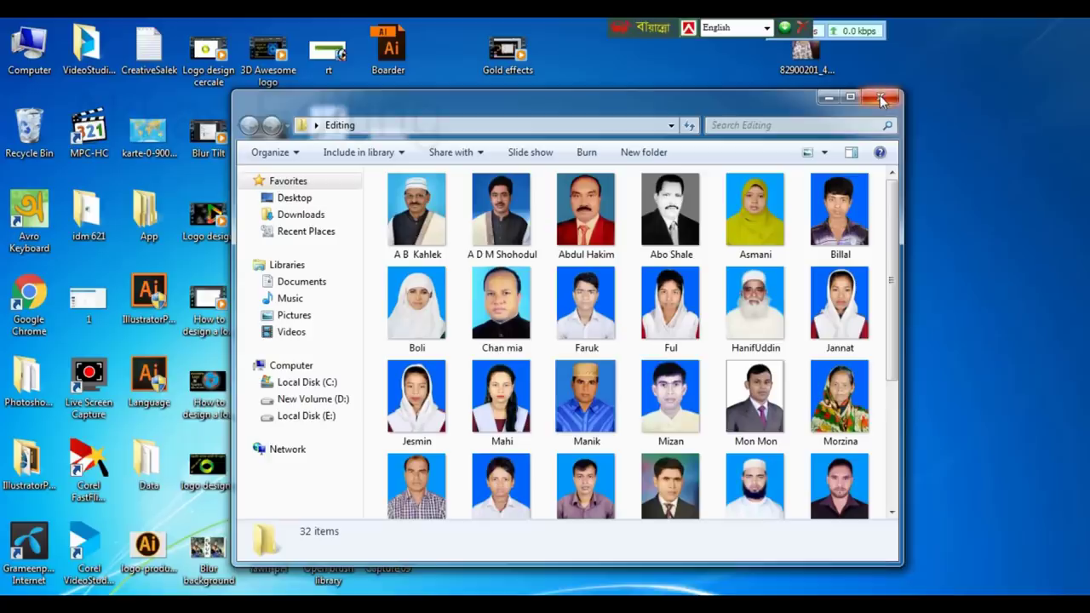
key("alt+F4")
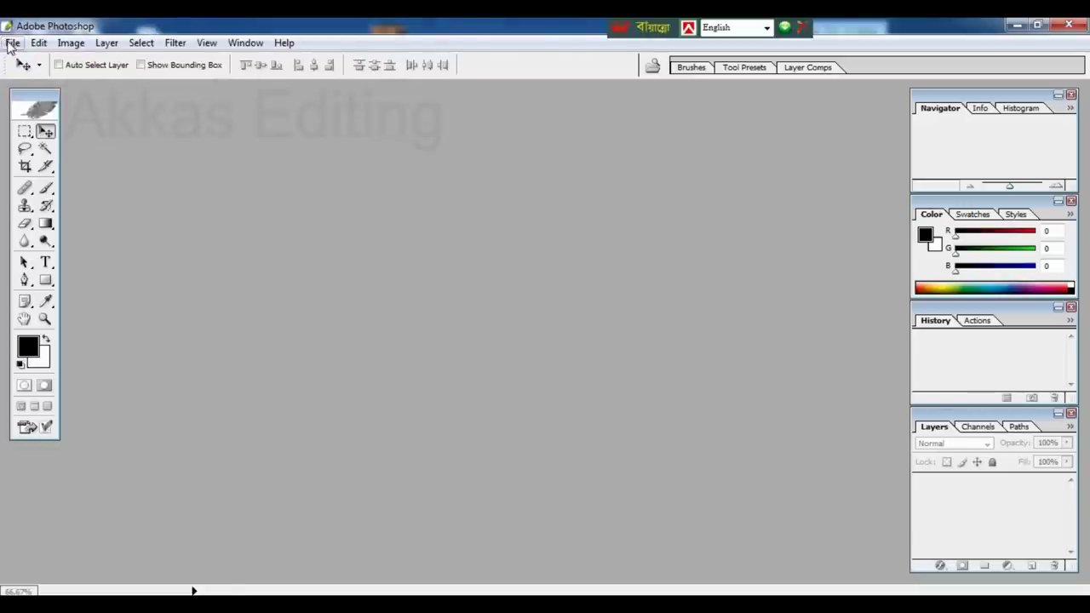
- Open the Contact Sheet II dialog from File > Automate
left_click(38, 94)
mouse_move(76, 401)
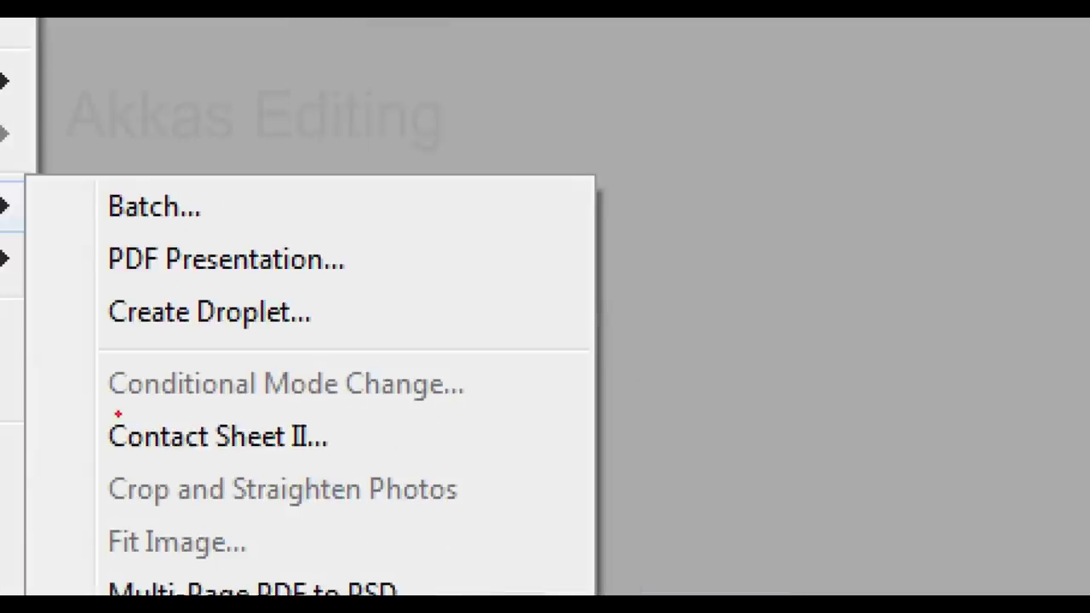
mouse_move(101, 410)
left_mouse_down()
mouse_move(219, 448)
mouse_move(340, 459)
left_mouse_up()
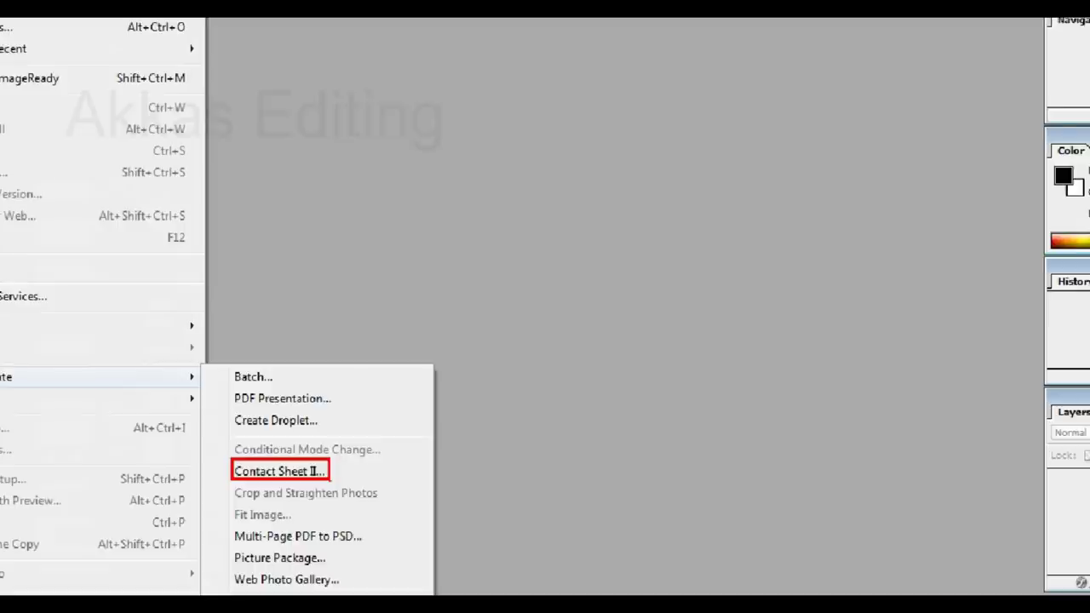
left_click(280, 443)
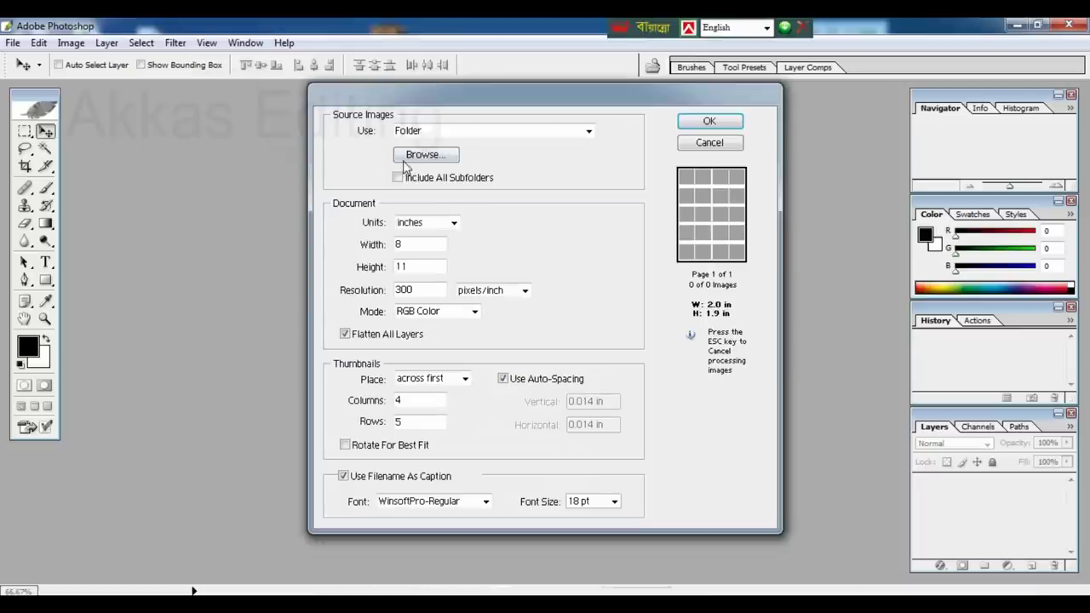
- Set the image source to Desktop > Editing with Include All Subfolders ticked
left_click(398, 178)
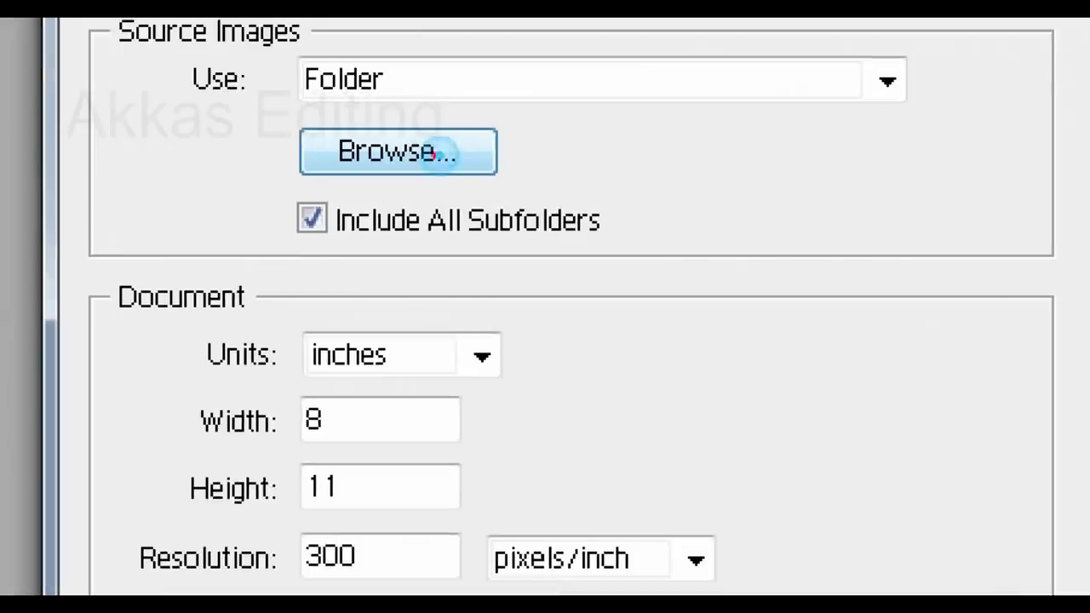
left_click(425, 153)
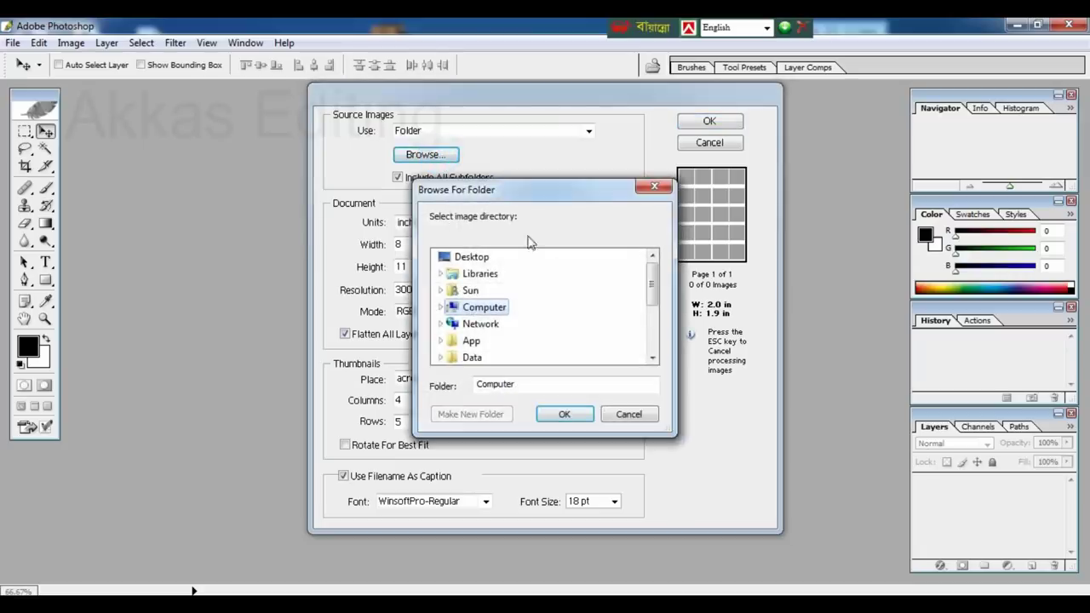
left_click(486, 257)
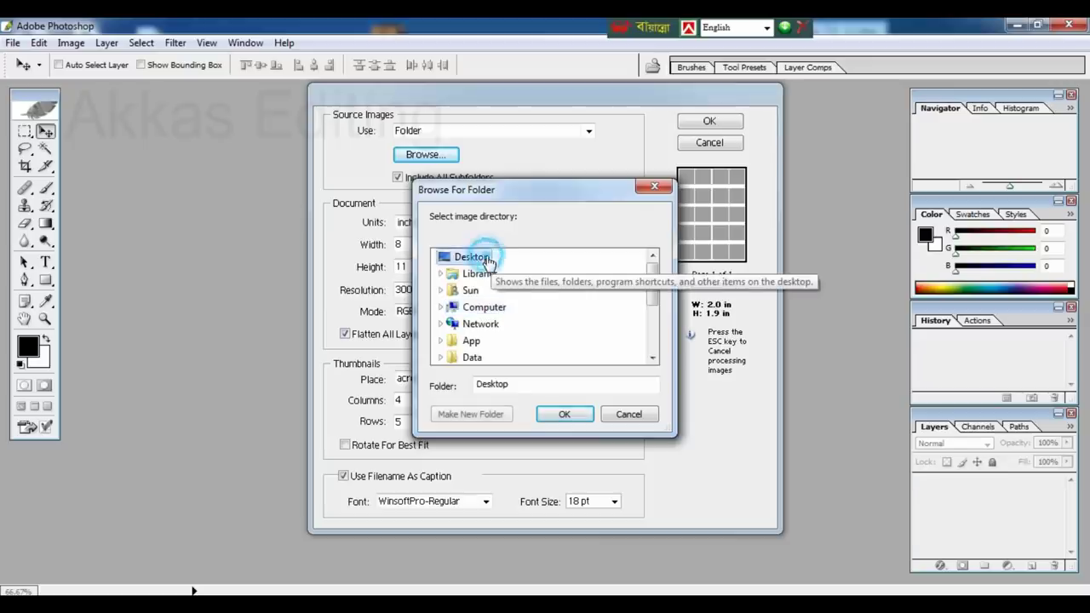
left_click_drag(650, 290, 652, 305)
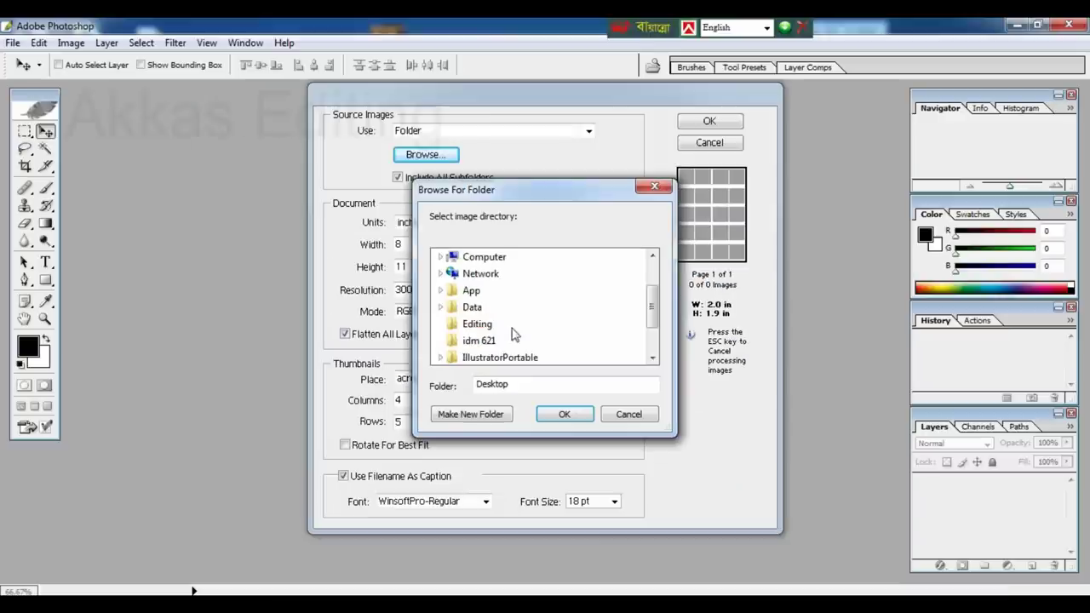
left_click(425, 325)
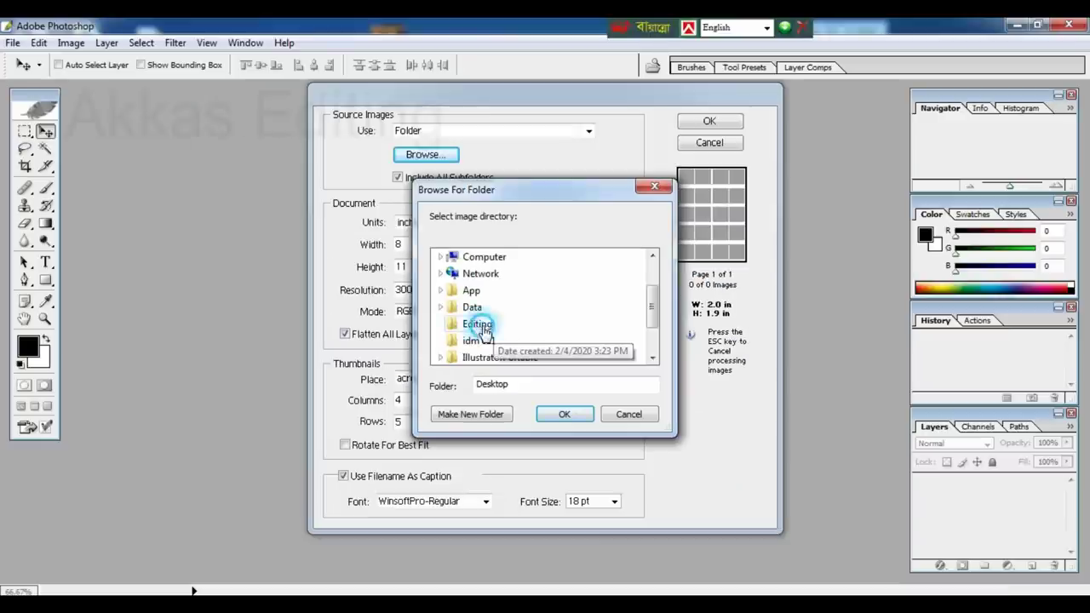
left_click(566, 414)
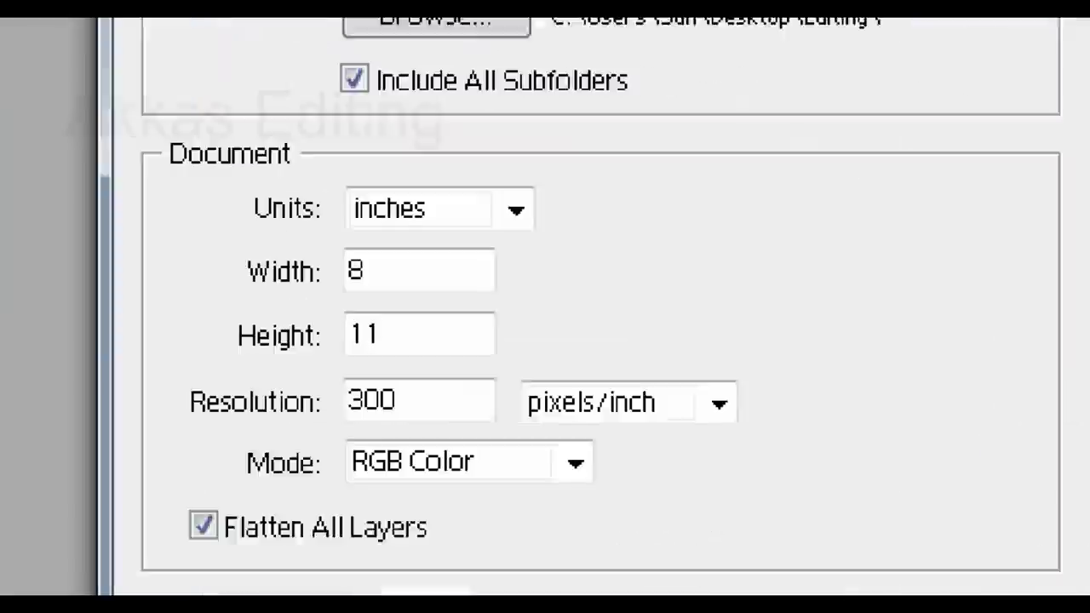
left_click(410, 245)
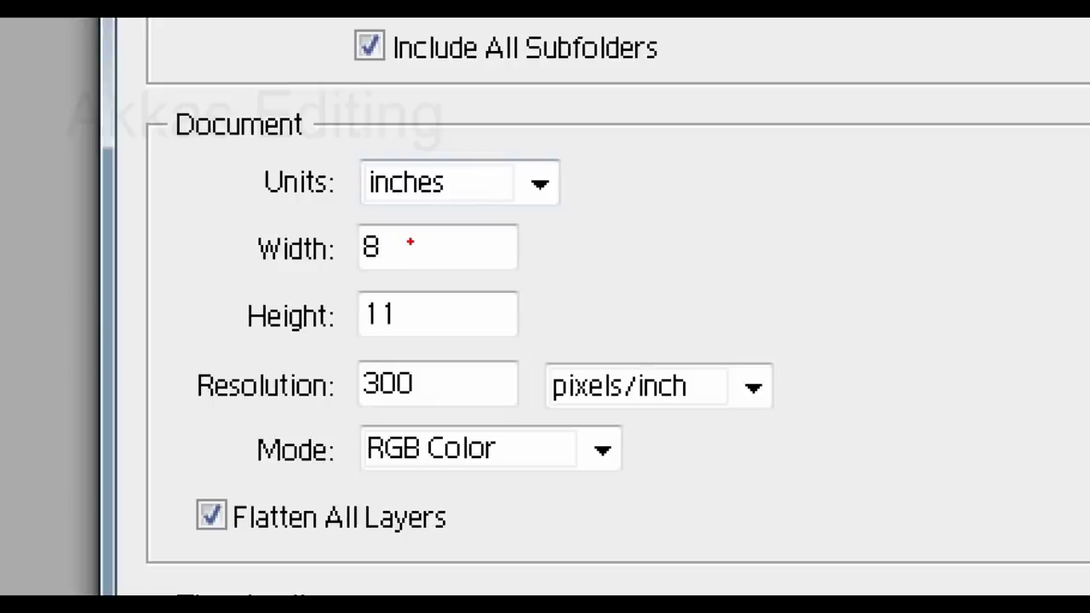
left_click(387, 236)
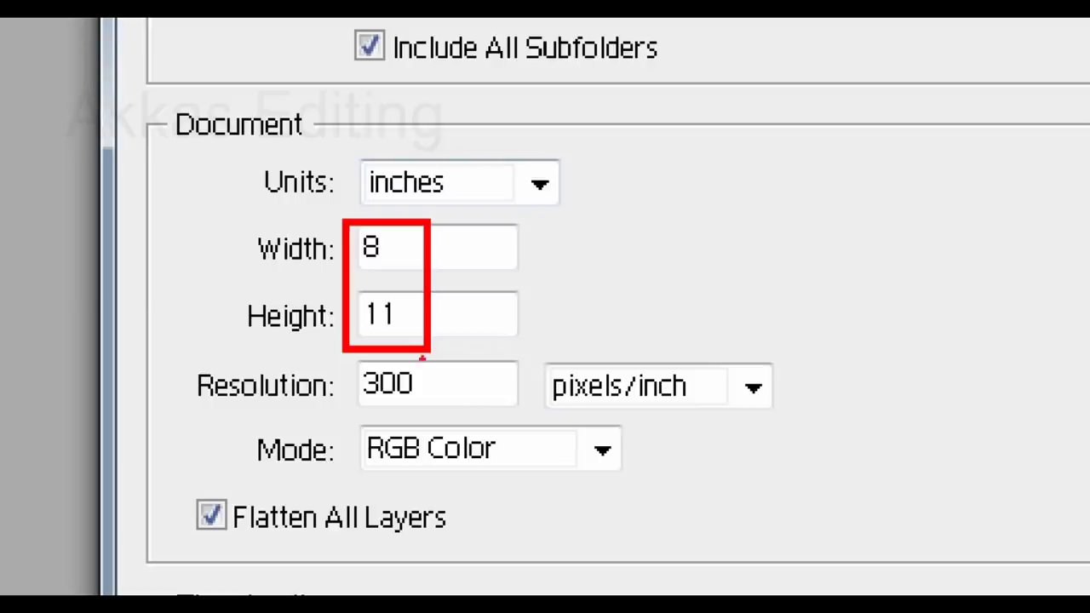
left_click_drag(353, 365, 433, 412)
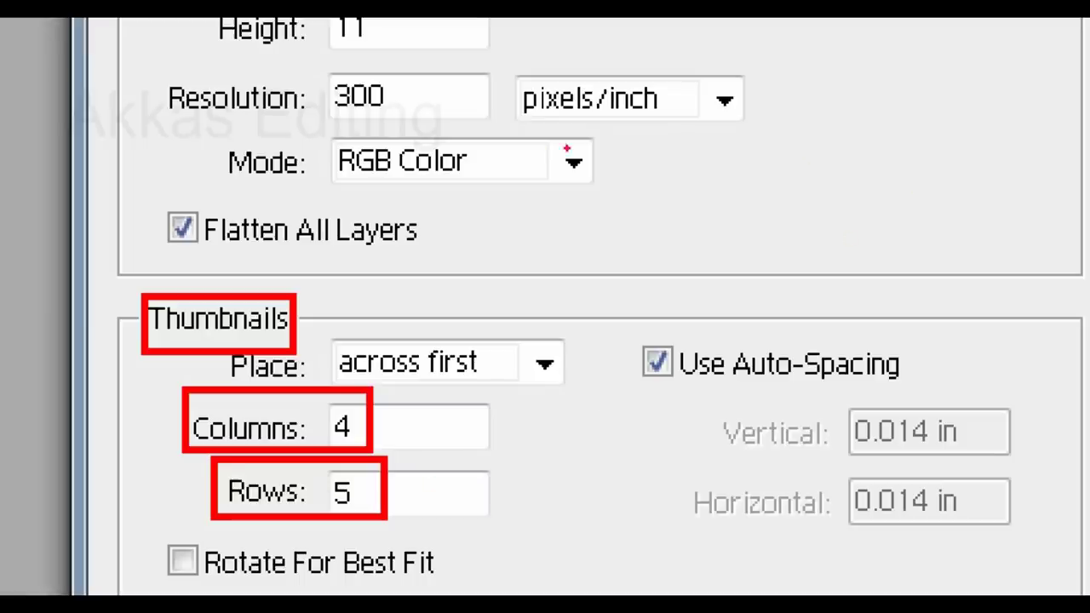
mouse_move(503, 107)
left_mouse_down()
mouse_move(521, 146)
mouse_move(568, 443)
mouse_move(569, 510)
left_mouse_up()
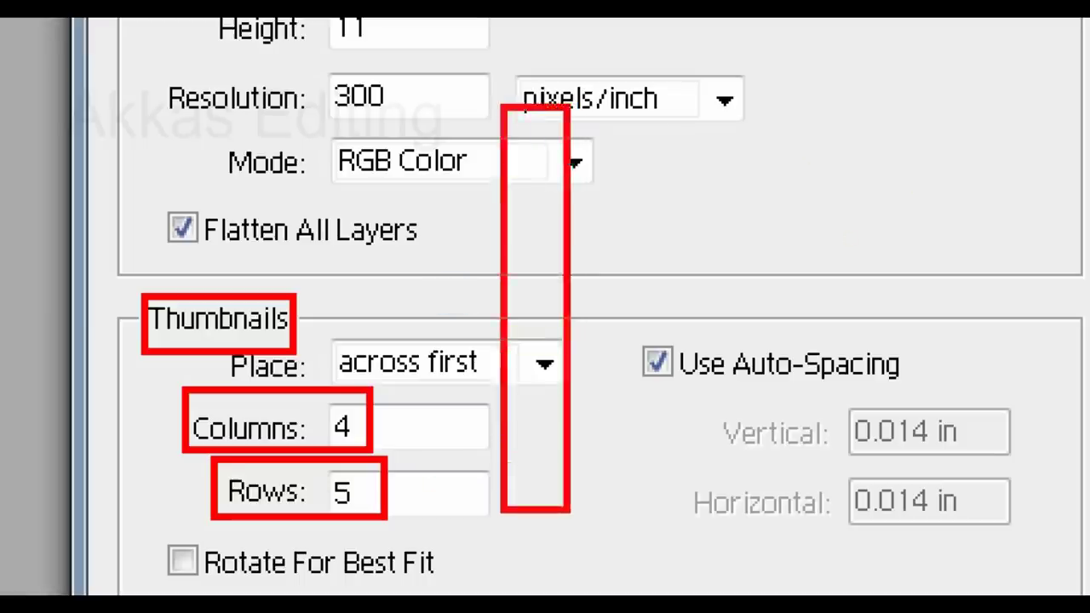
left_click_drag(594, 104, 645, 493)
mouse_move(693, 91)
left_mouse_down()
mouse_move(741, 316)
mouse_move(758, 495)
left_mouse_up()
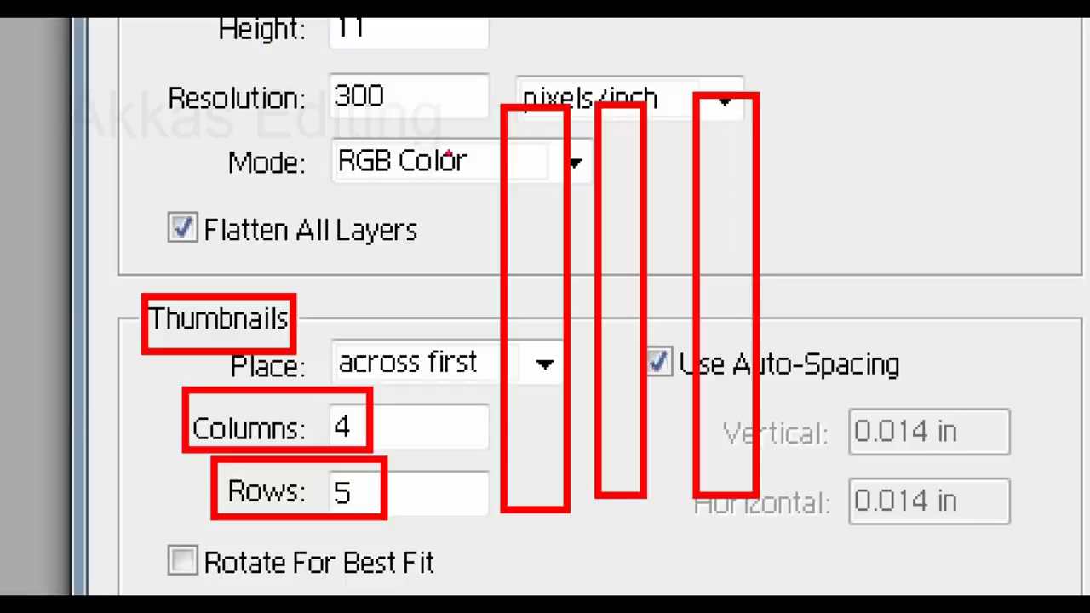
mouse_move(445, 142)
left_mouse_down()
mouse_move(529, 174)
mouse_move(771, 210)
mouse_move(887, 189)
left_mouse_up()
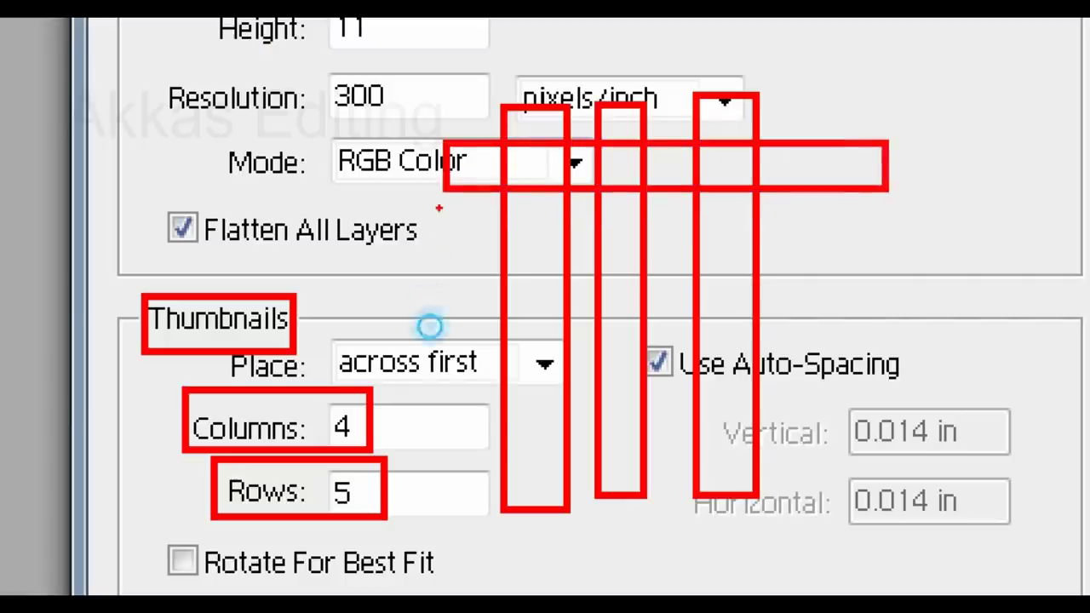
mouse_move(436, 207)
left_mouse_down()
mouse_move(737, 275)
mouse_move(922, 267)
left_mouse_up()
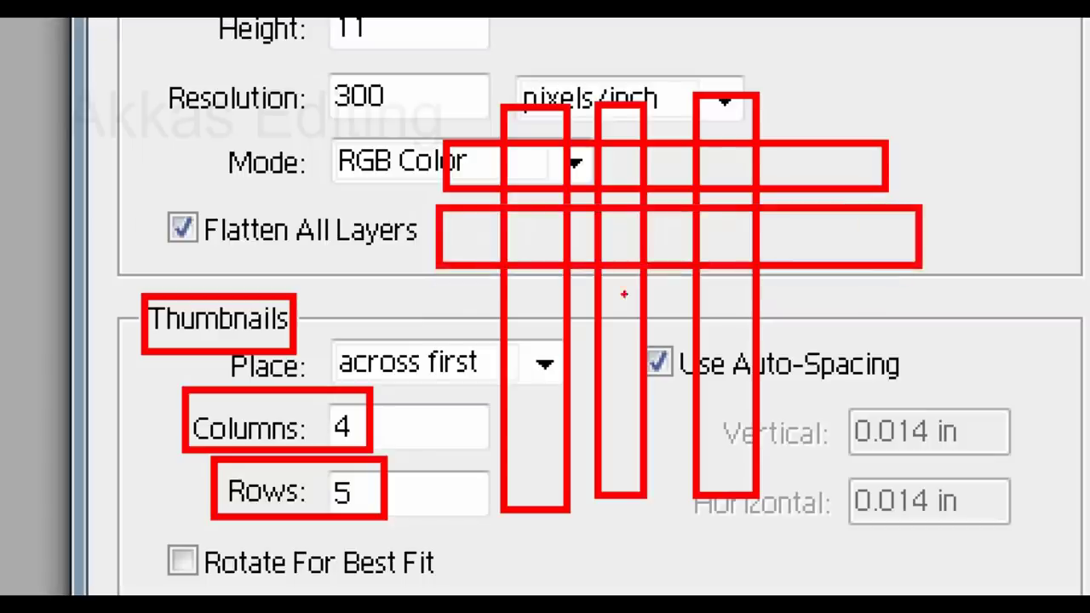
mouse_move(469, 304)
left_mouse_down()
mouse_move(660, 351)
mouse_move(962, 348)
left_mouse_up()
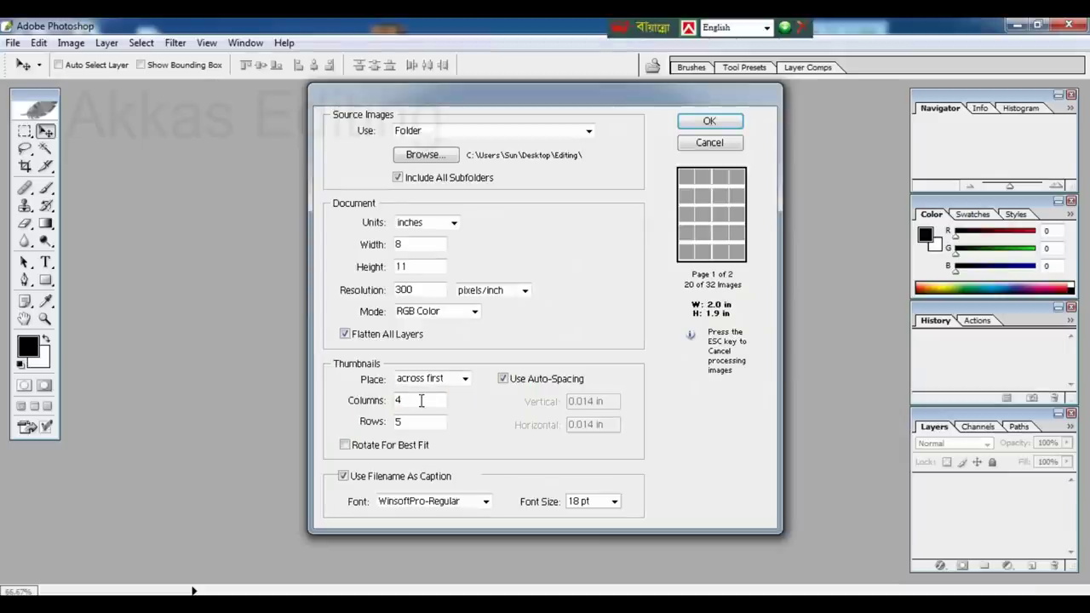
left_click(410, 428)
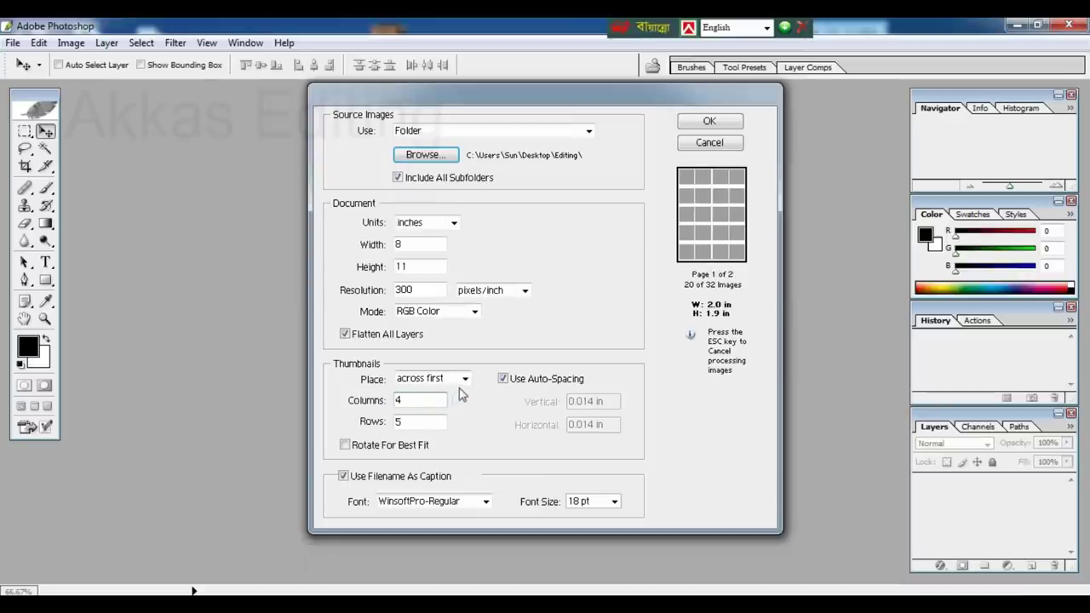
left_click(505, 372)
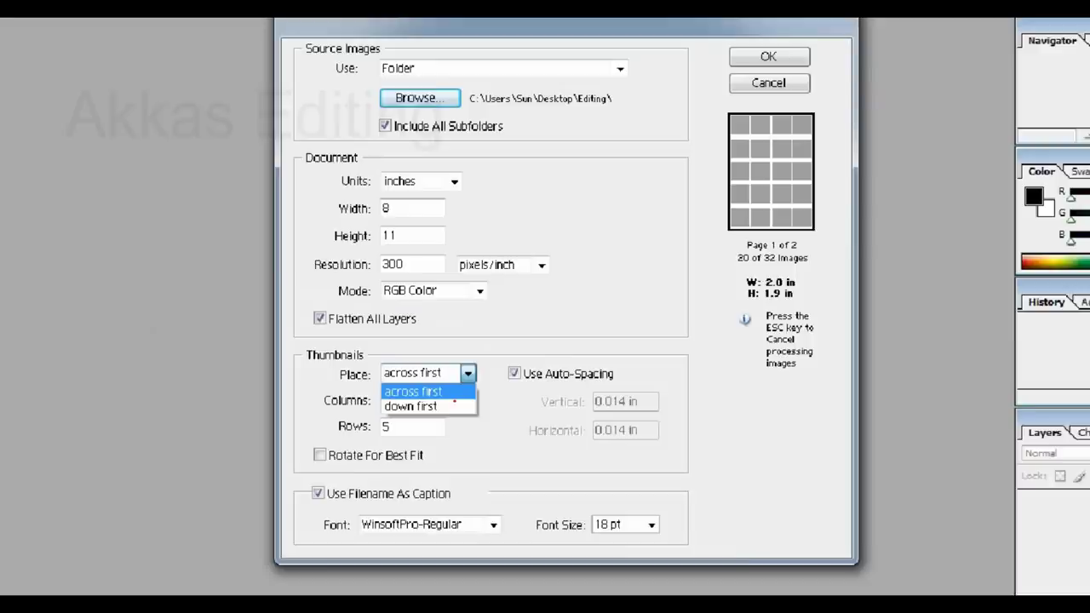
- Keep across-first ordering and build the sheets of 20 and 12 captioned thumbnails
left_click(354, 378)
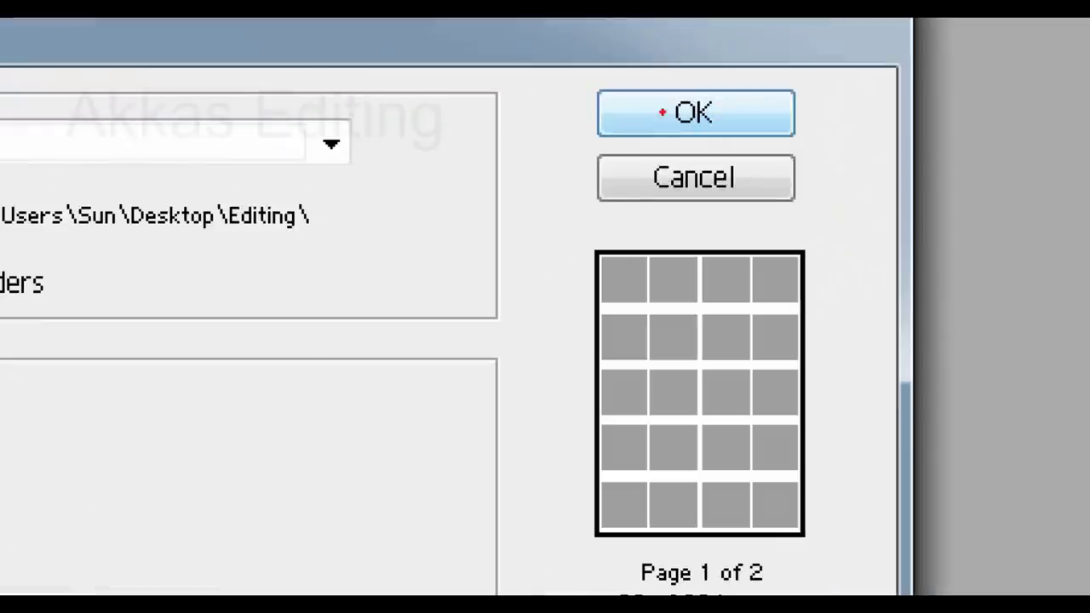
left_click_drag(618, 84, 755, 139)
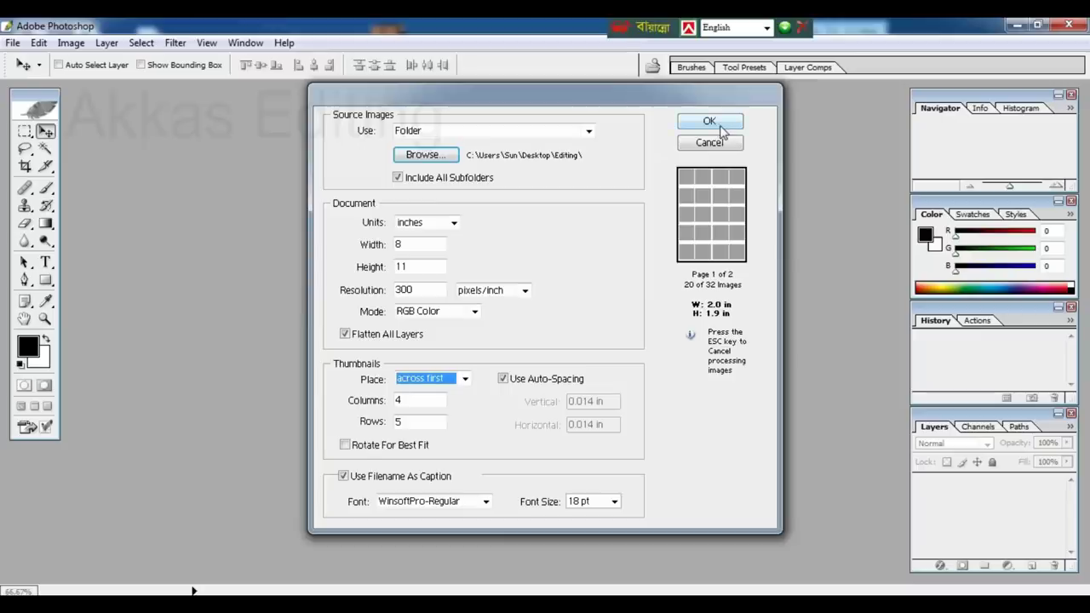
left_click(693, 112)
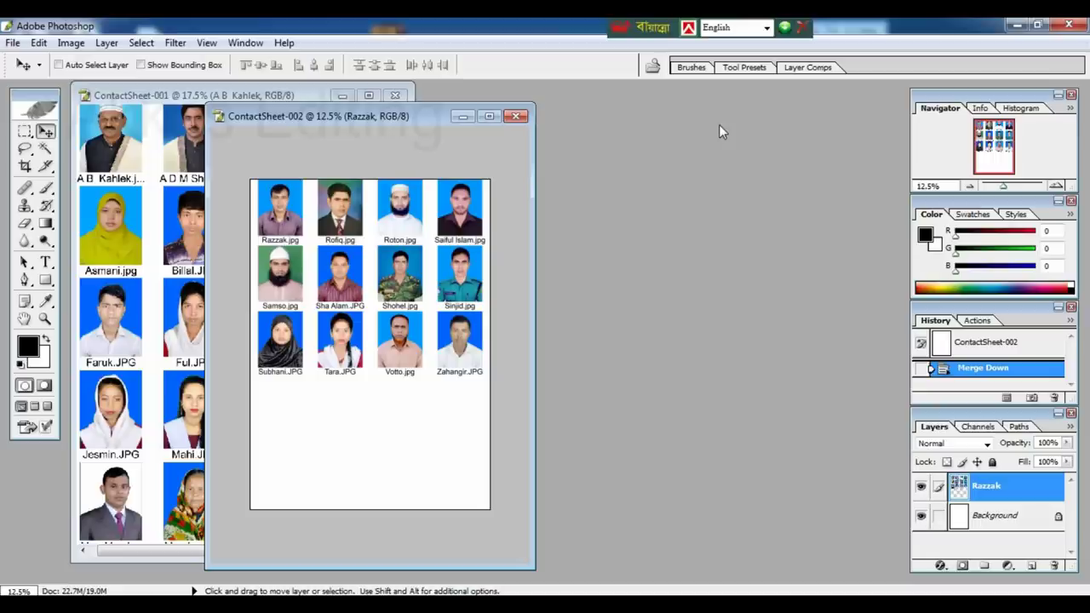
- Nudge each sheet's photo grid with arrow keys and place the two pages side by side
left_click_drag(418, 233, 416, 249)
key("Right")
key("Right")
key("Right")
key("Right")
key("Right")
key("Right")
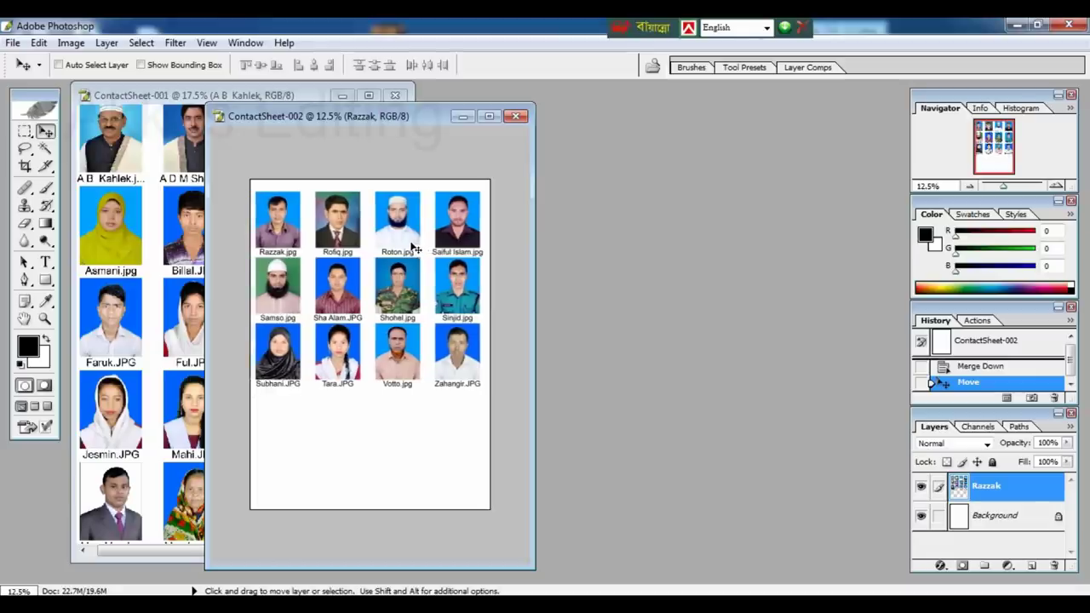
key("Up")
key("Up")
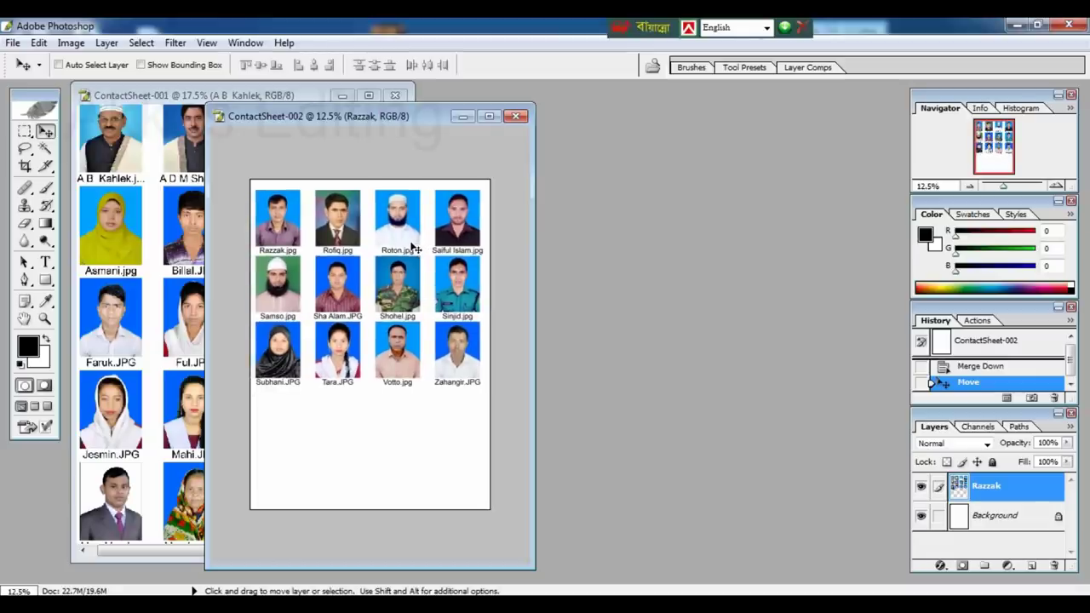
left_click_drag(357, 120, 530, 144)
left_click(279, 203)
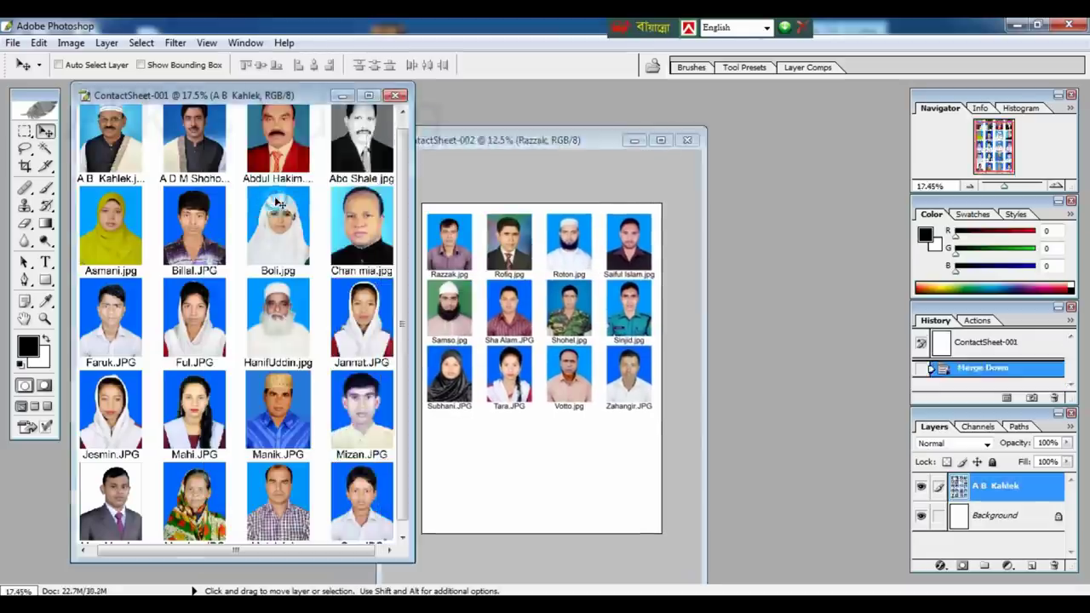
key("ctrl+minus")
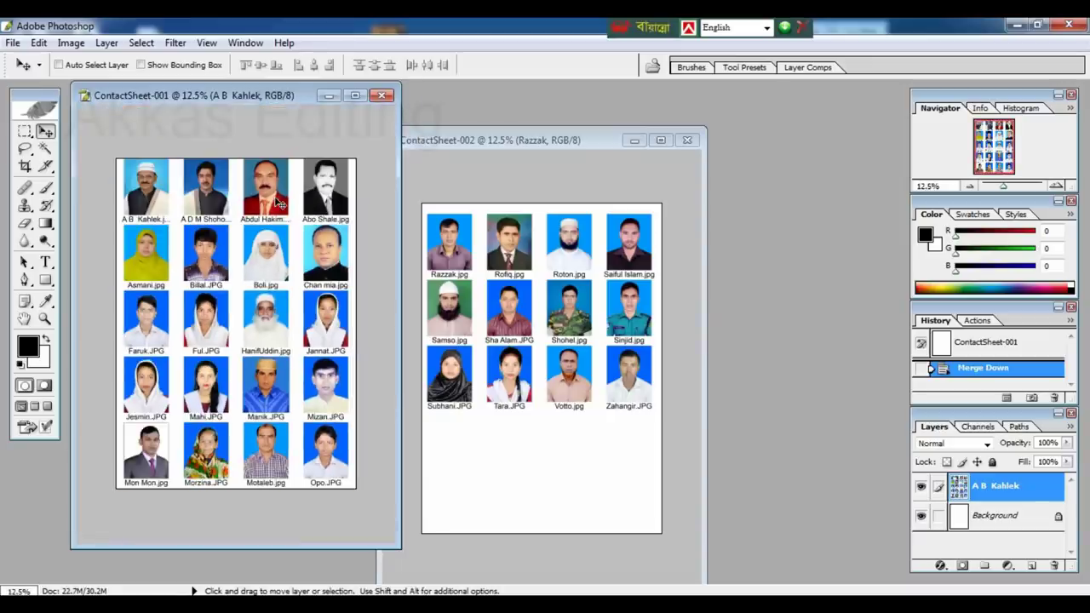
key("Down")
key("Down")
key("Down")
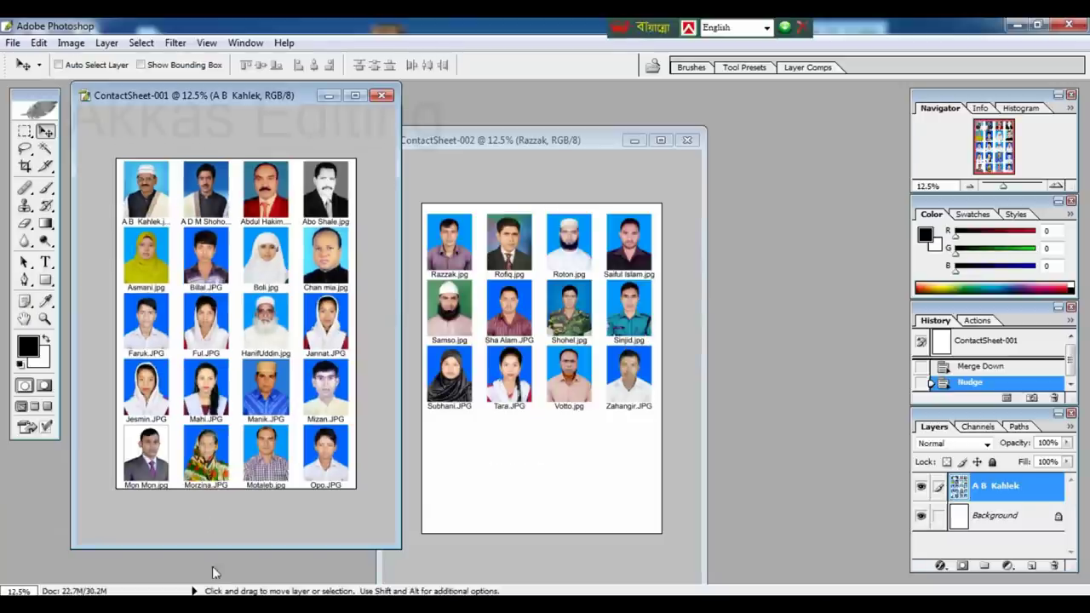
left_click(1017, 24)
double_click(805, 220)
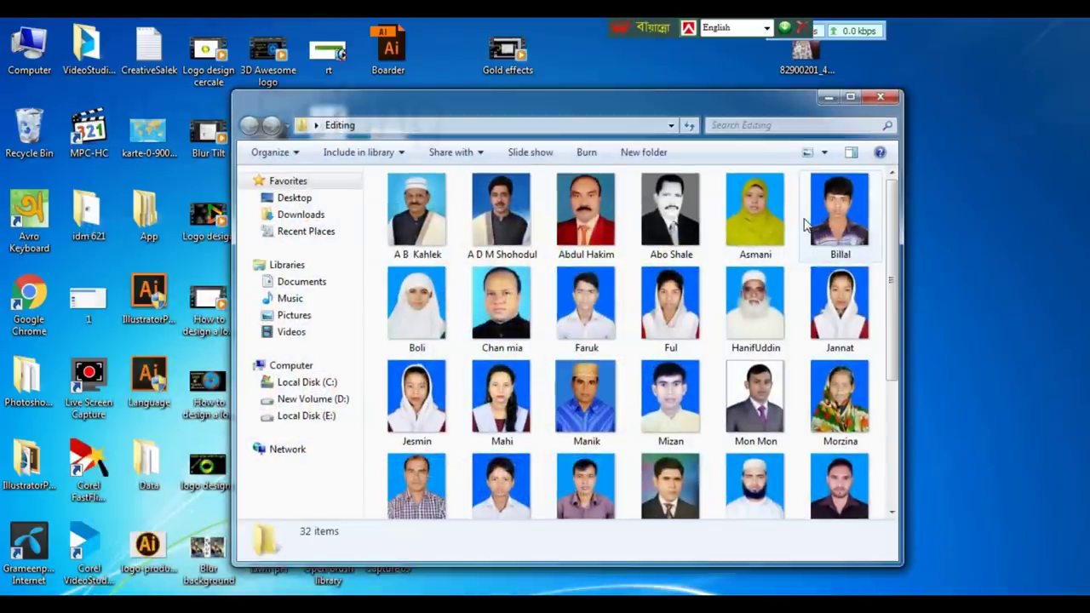
left_click(417, 213)
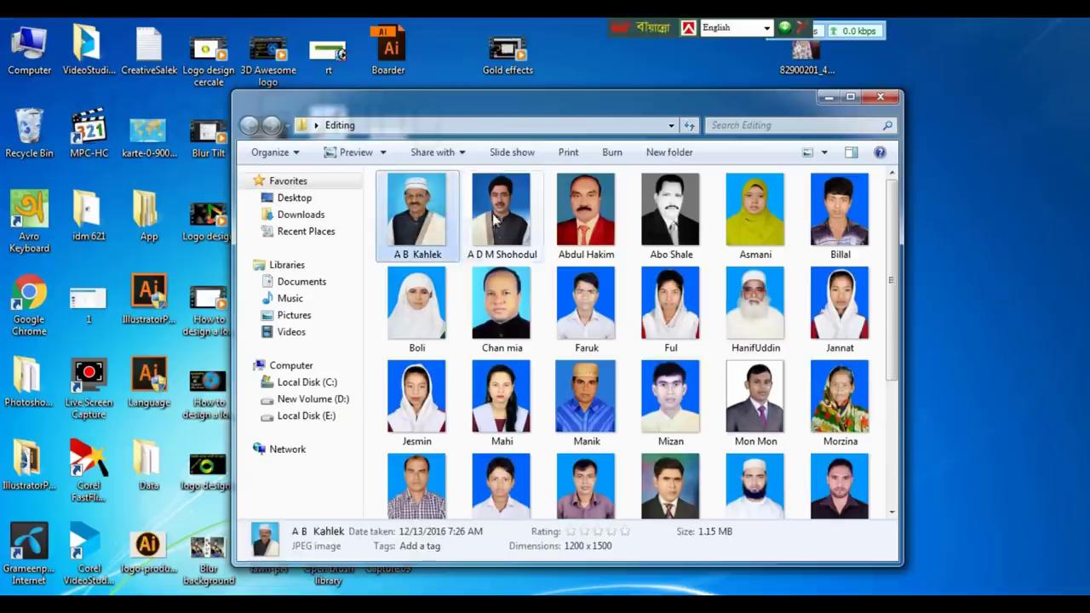
left_click(494, 220, "ctrl")
scroll(625, 474, "down", 1)
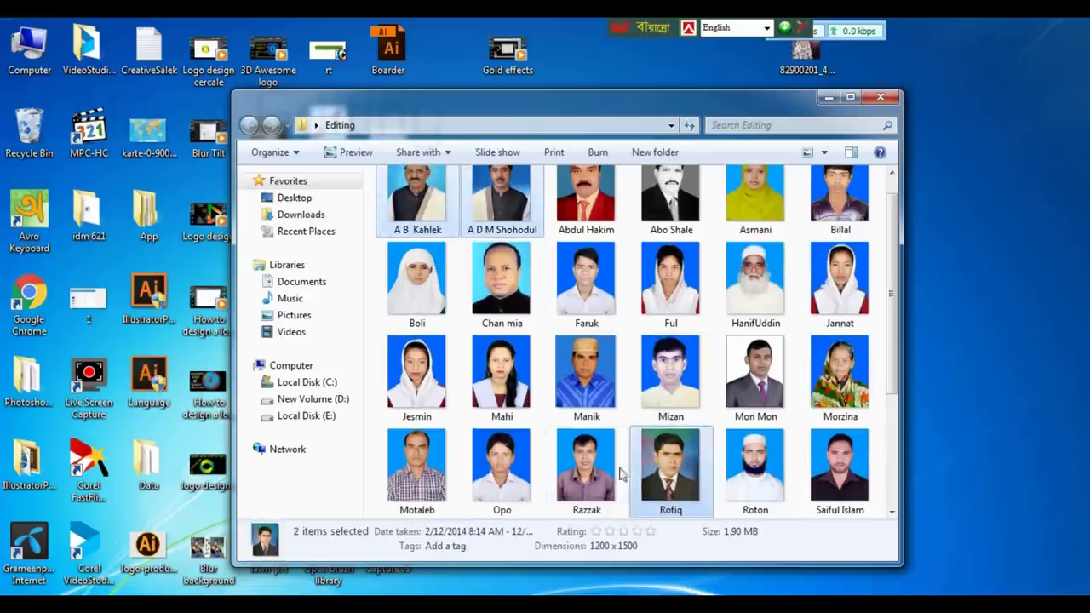
left_click(606, 467, "ctrl")
double_click(608, 465)
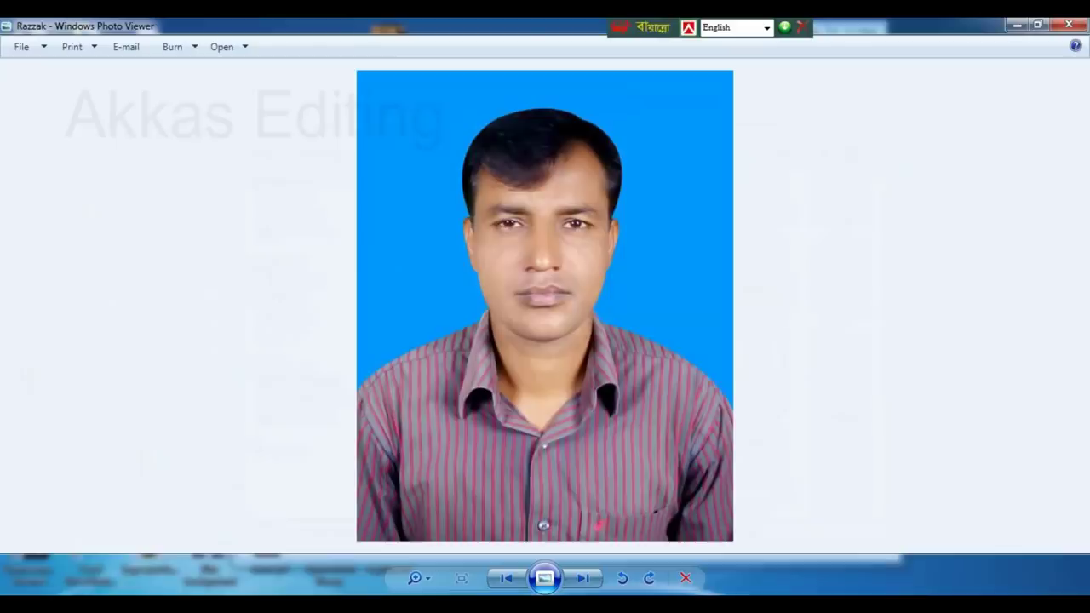
left_click(1069, 28)
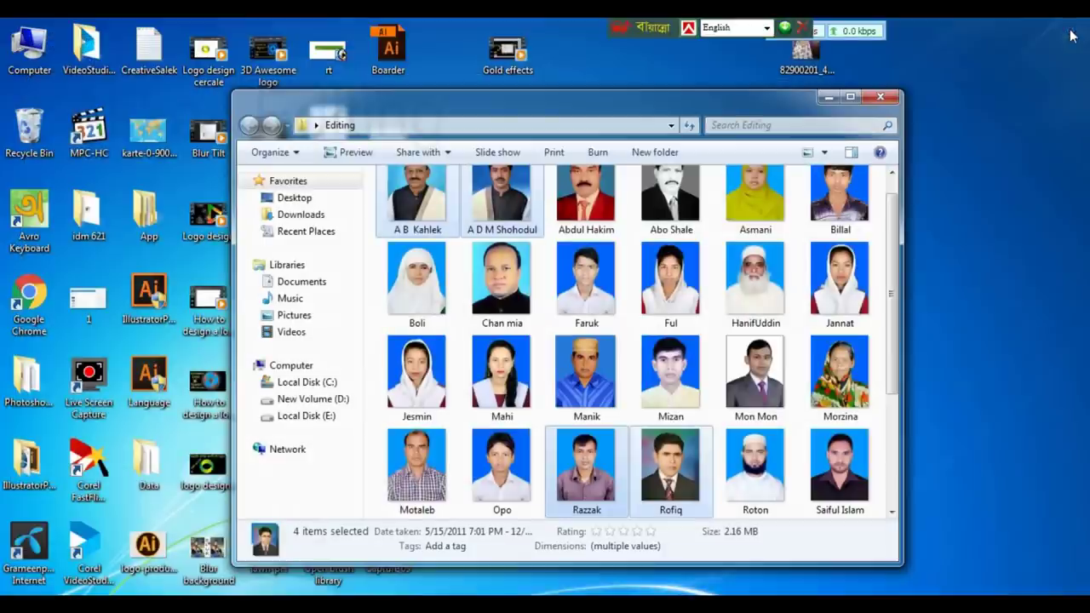
left_click_drag(600, 474, 360, 434)
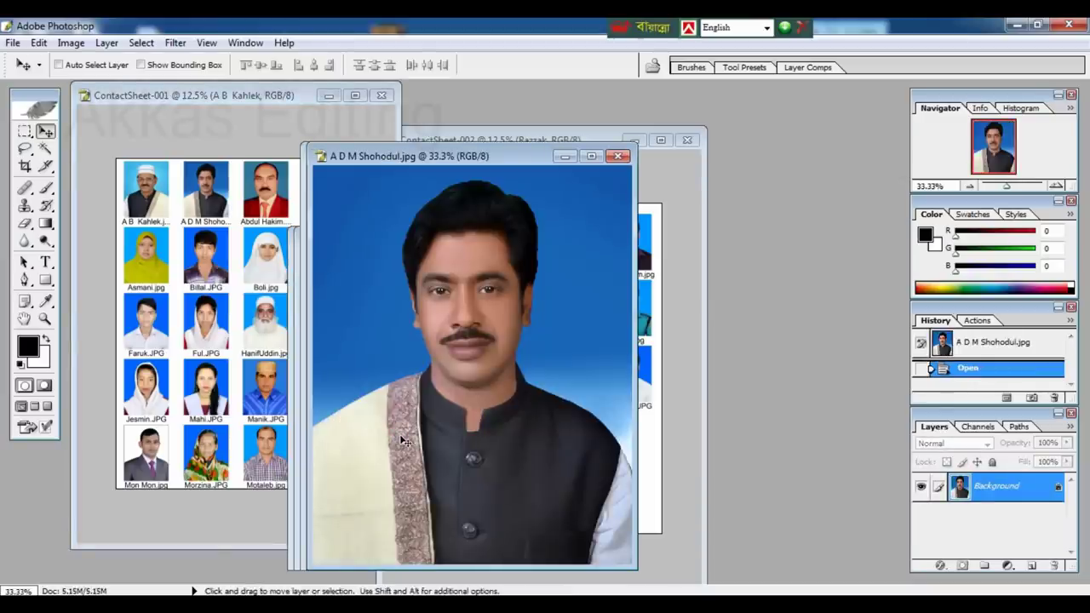
- Create a new blank A4 document, Untitled-1, and move it aside
key("ctrl+n")
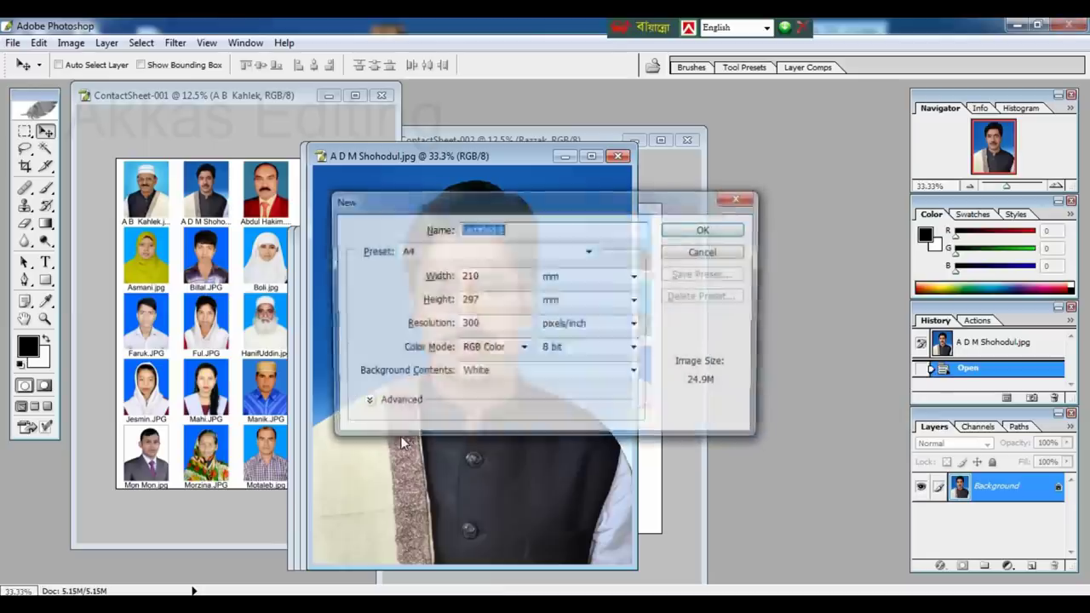
left_click(706, 231)
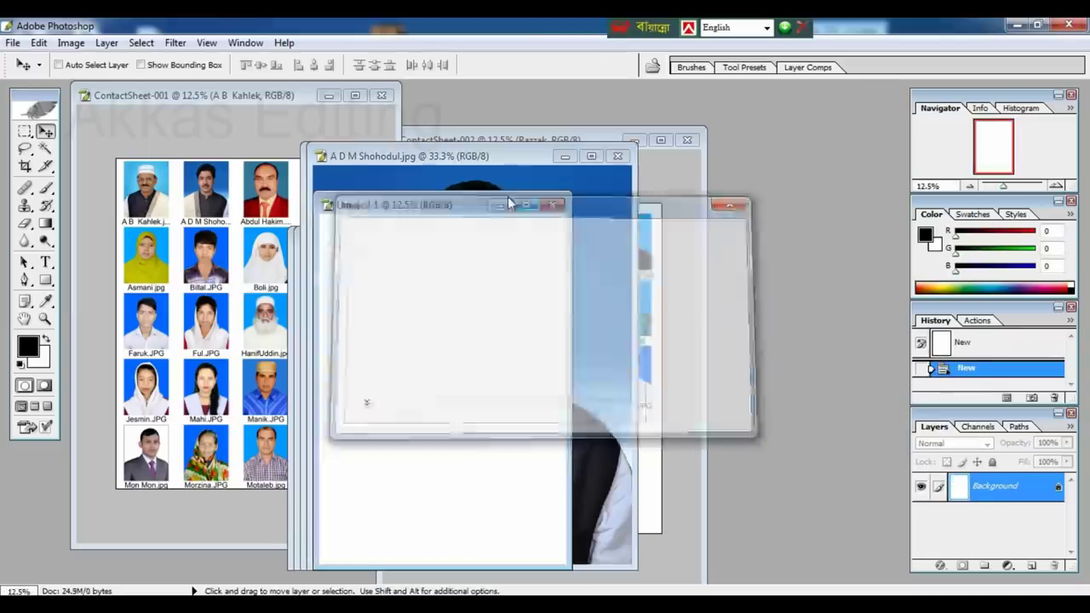
left_click_drag(472, 214, 764, 131)
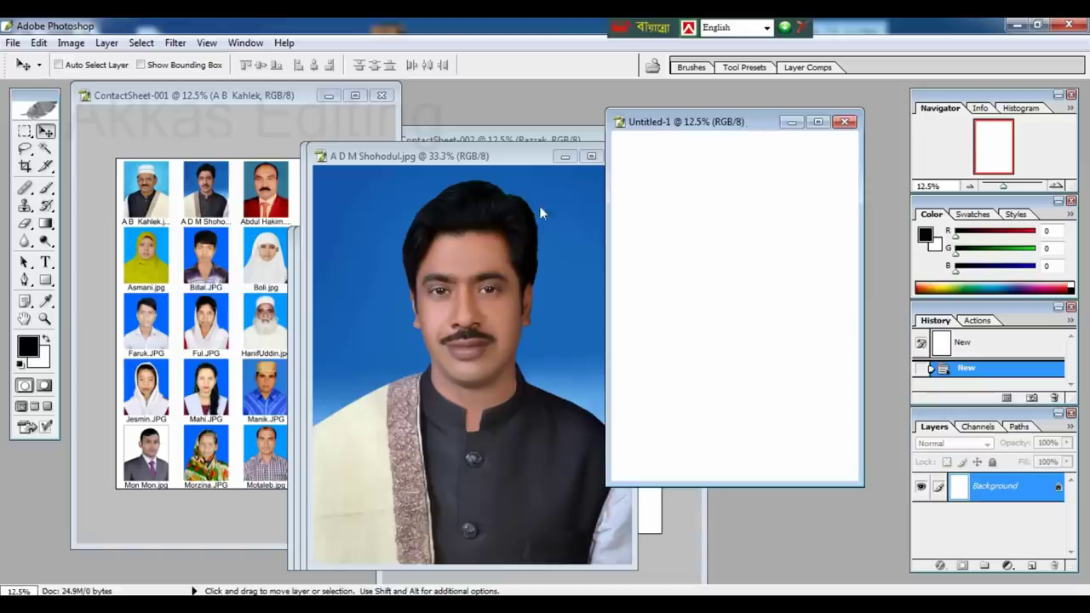
left_click(534, 213)
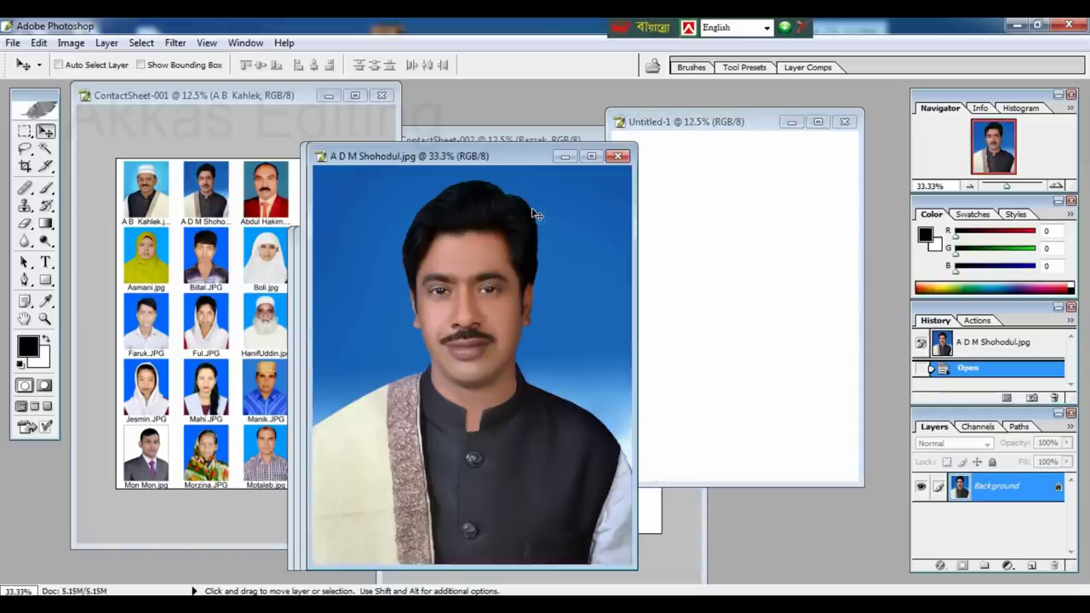
left_click_drag(534, 215, 677, 203)
left_click(517, 233)
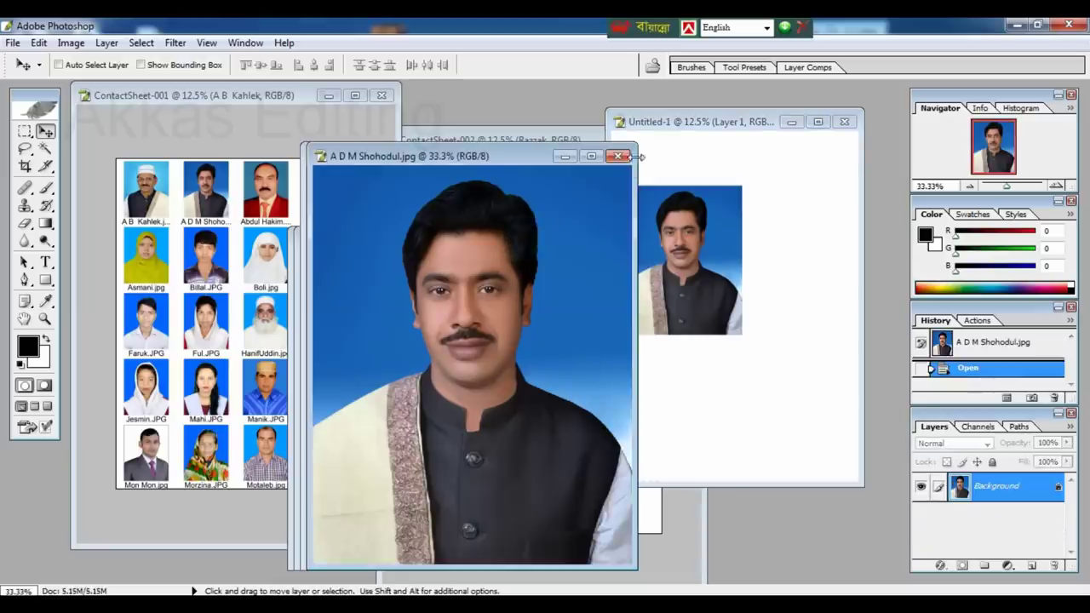
left_click(621, 157)
left_click(472, 233)
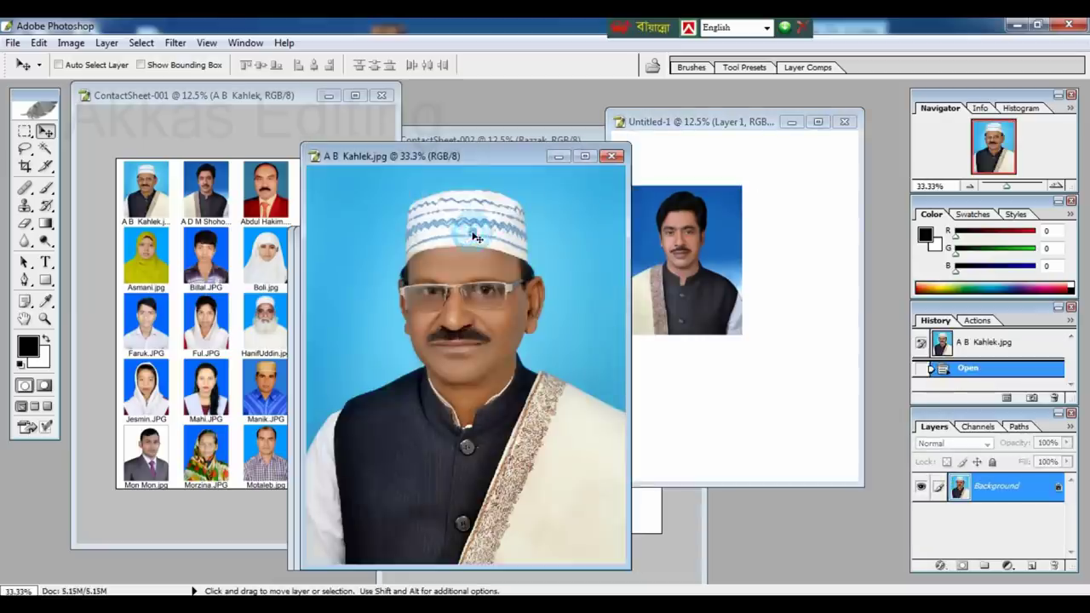
mouse_move(472, 233)
left_mouse_down()
mouse_move(695, 346)
mouse_move(695, 380)
left_mouse_up()
left_click(498, 269)
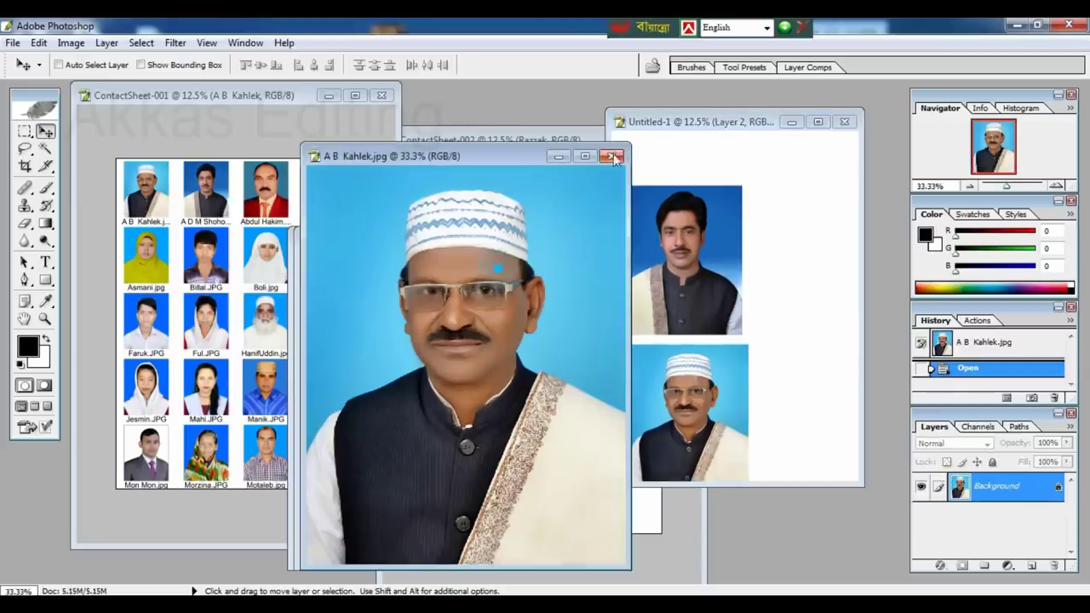
left_click(609, 157)
- Copy the Rofiq and Razzak photos onto Untitled-1, close them, then close Untitled-1
left_click(433, 304)
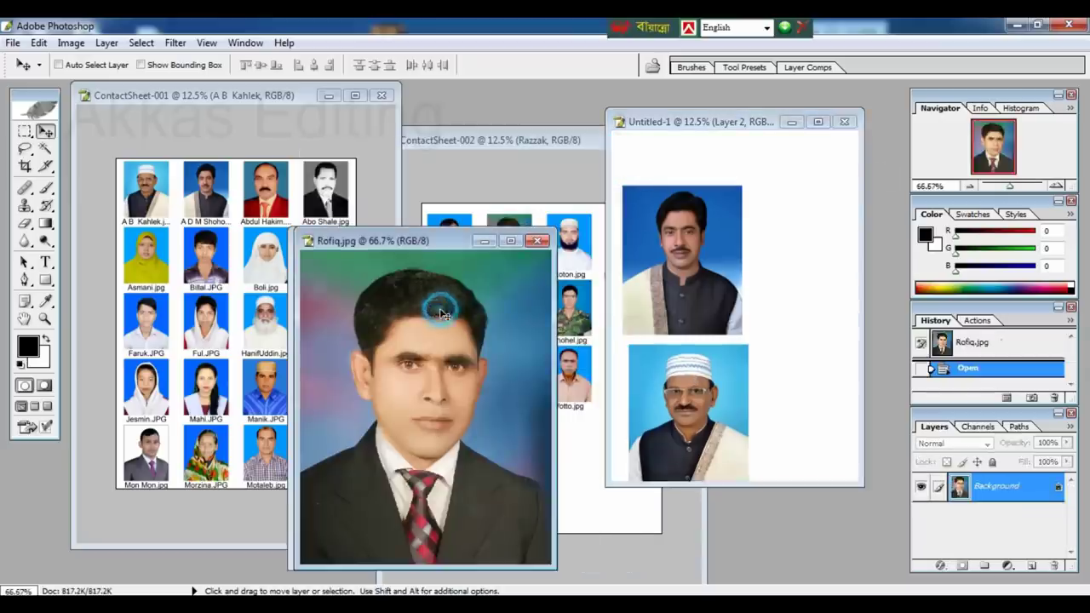
left_click_drag(433, 304, 796, 159)
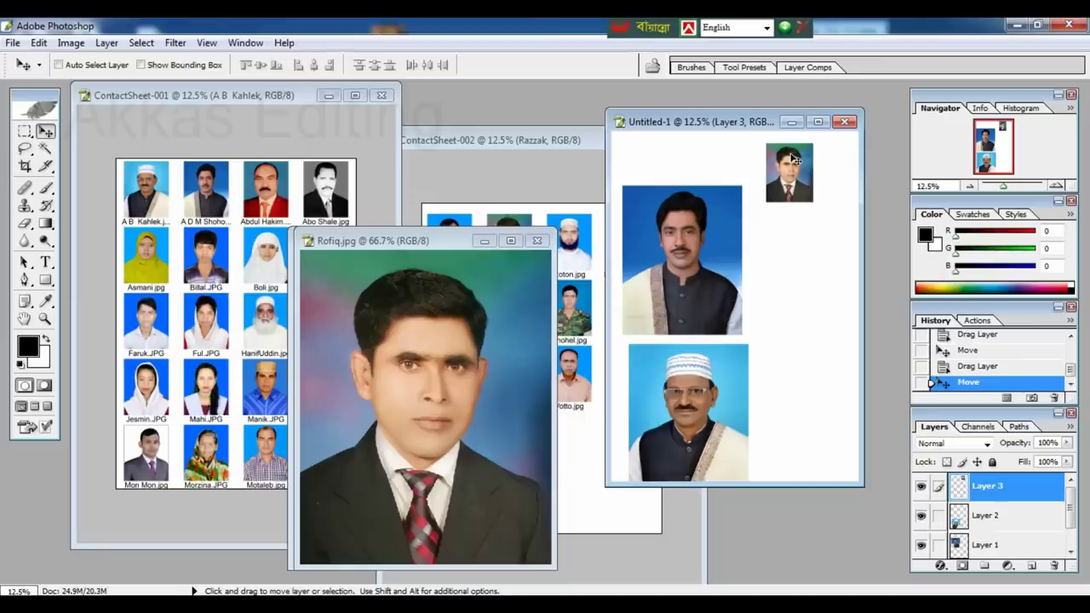
left_click(536, 241)
left_click(416, 317)
left_click_drag(417, 317, 792, 245)
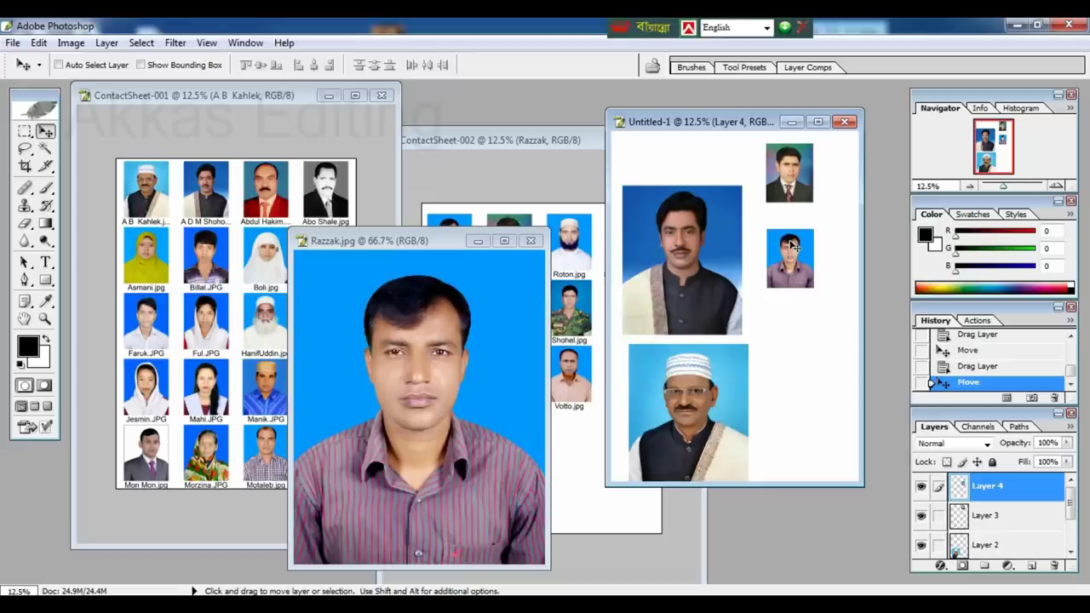
left_click(531, 242)
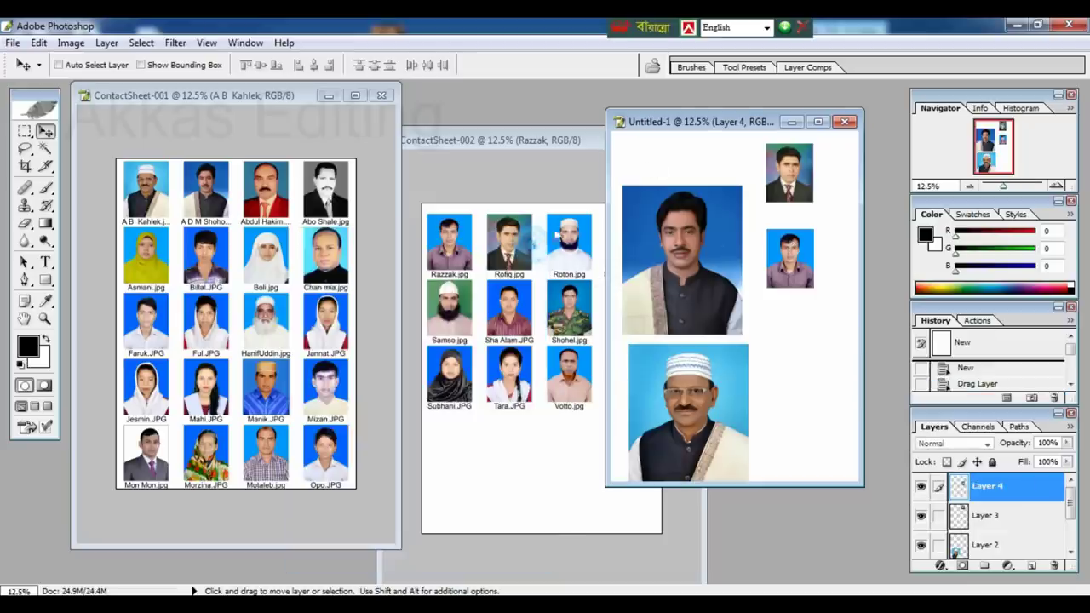
left_click(844, 122)
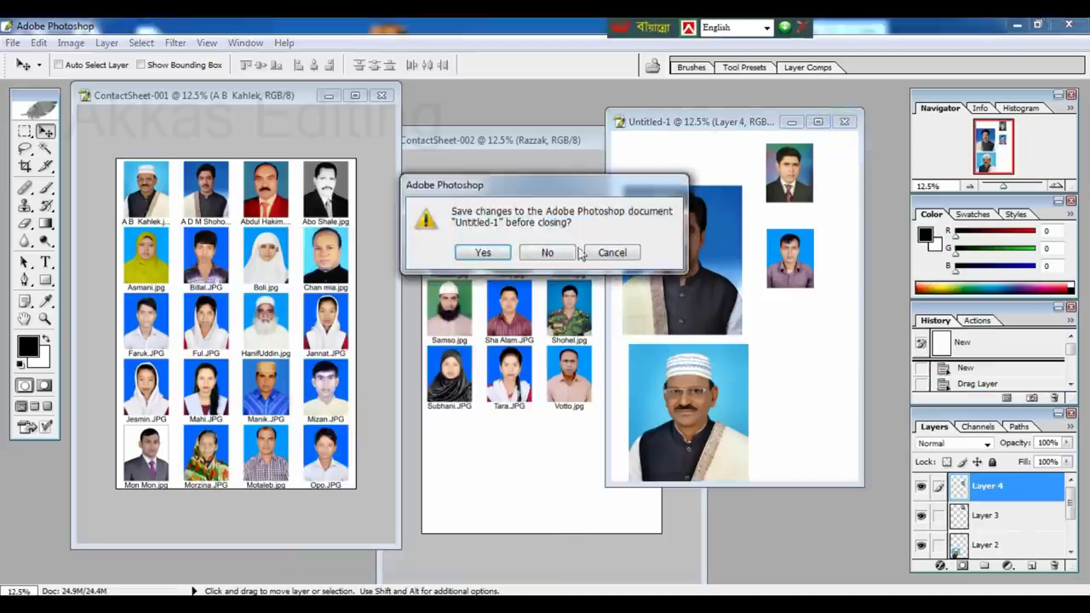
- Discard Untitled-1, then zoom ContactSheet-001 and pan over its top row and fourth column full screen
left_click(549, 253)
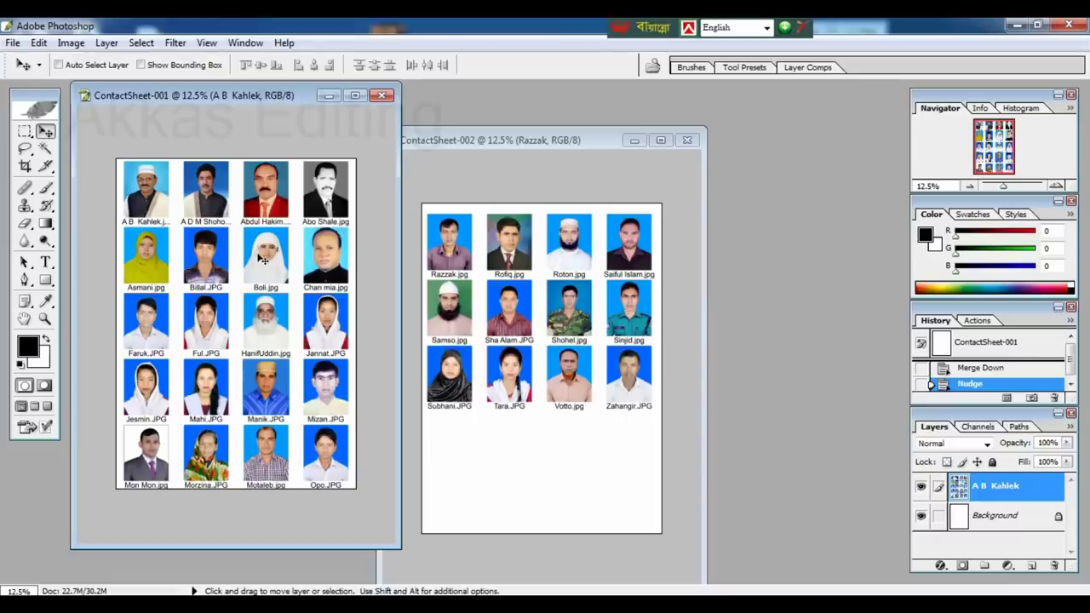
key("ctrl+plus")
key("ctrl+plus")
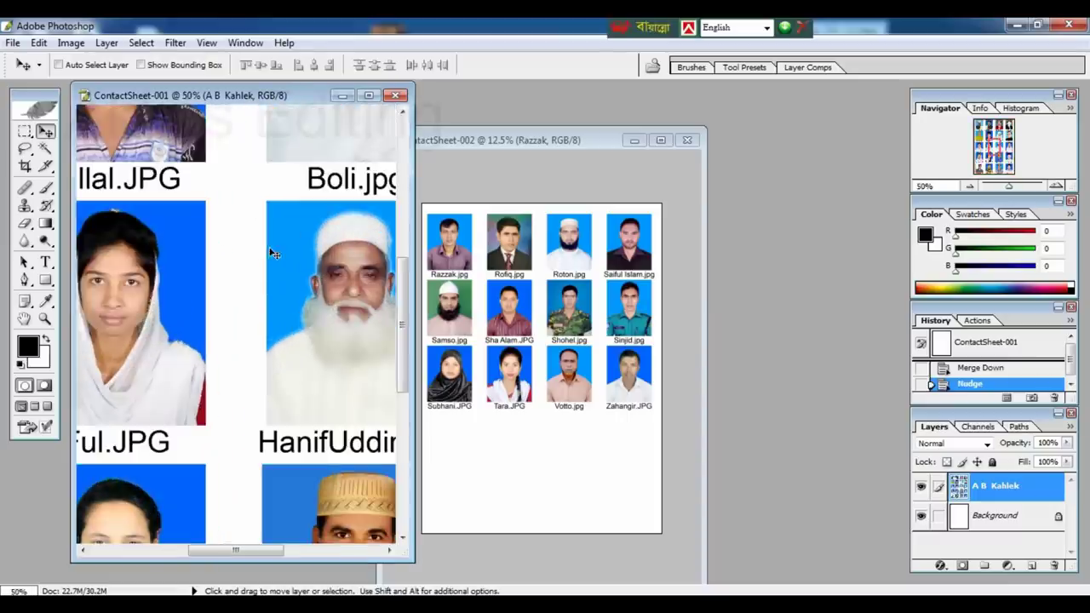
key("f")
left_click_drag(350, 264, 512, 425)
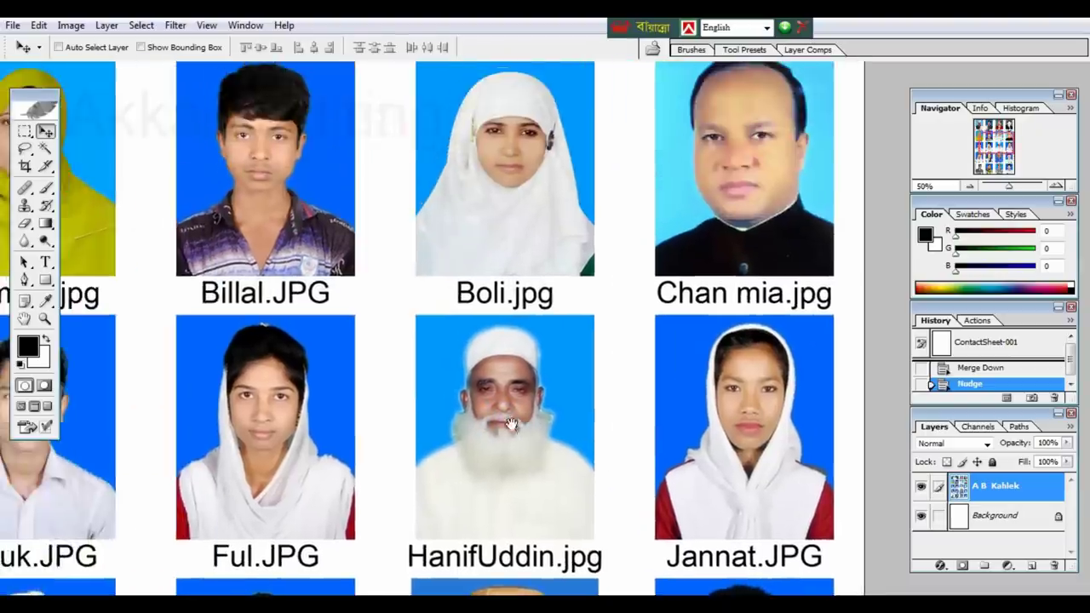
left_click_drag(430, 328, 571, 481)
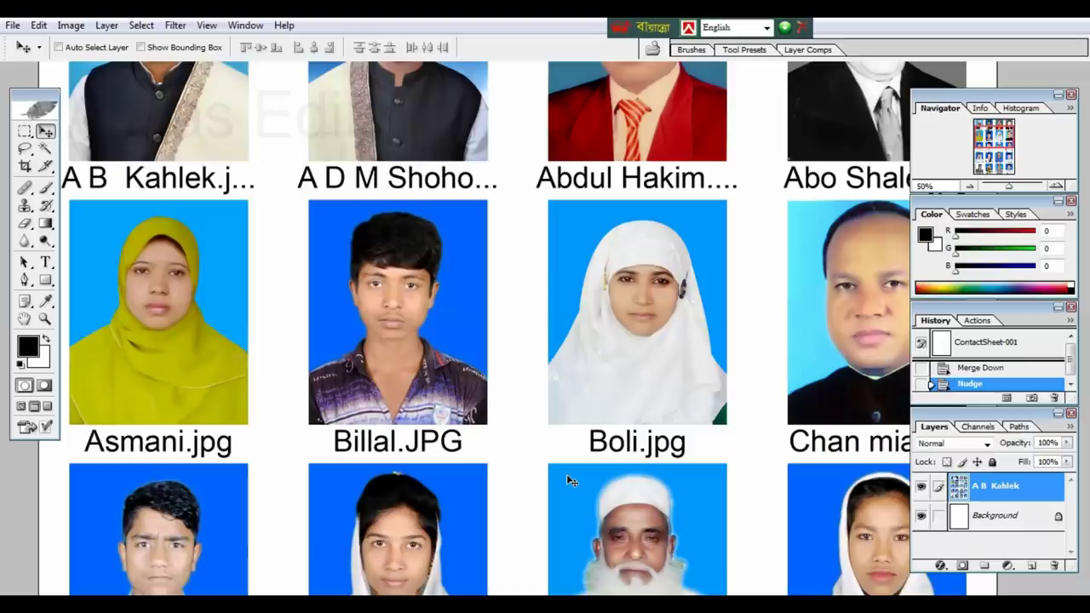
key("f")
key("f")
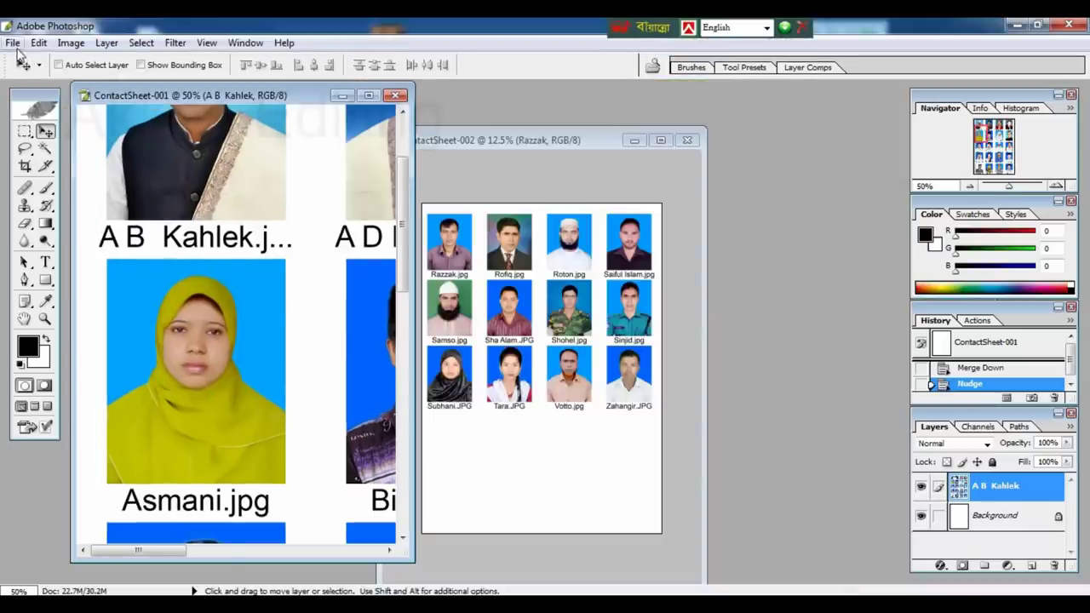
left_click(14, 46)
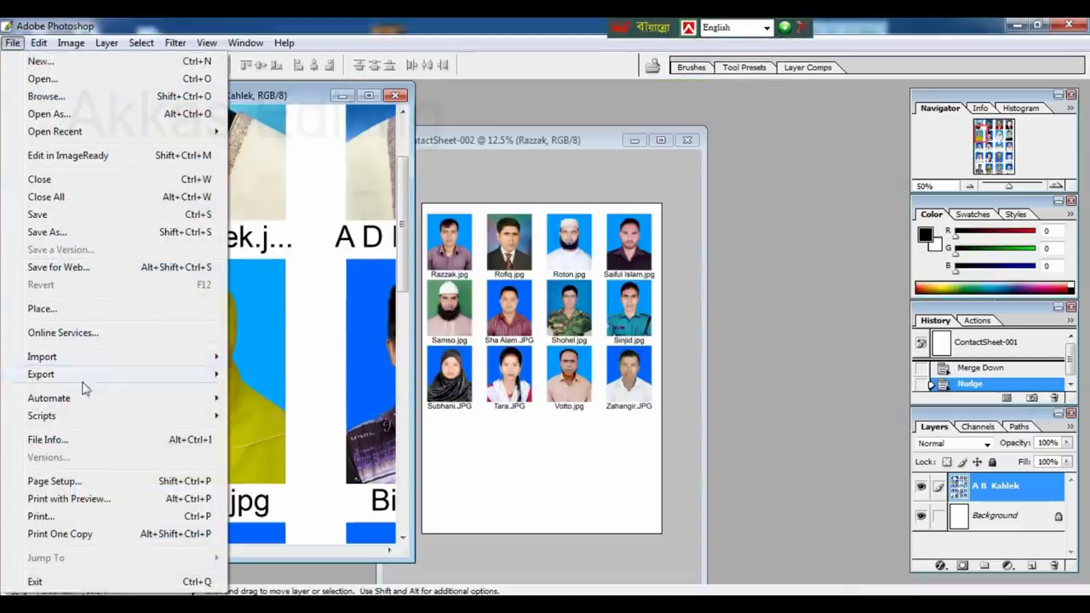
mouse_move(75, 402)
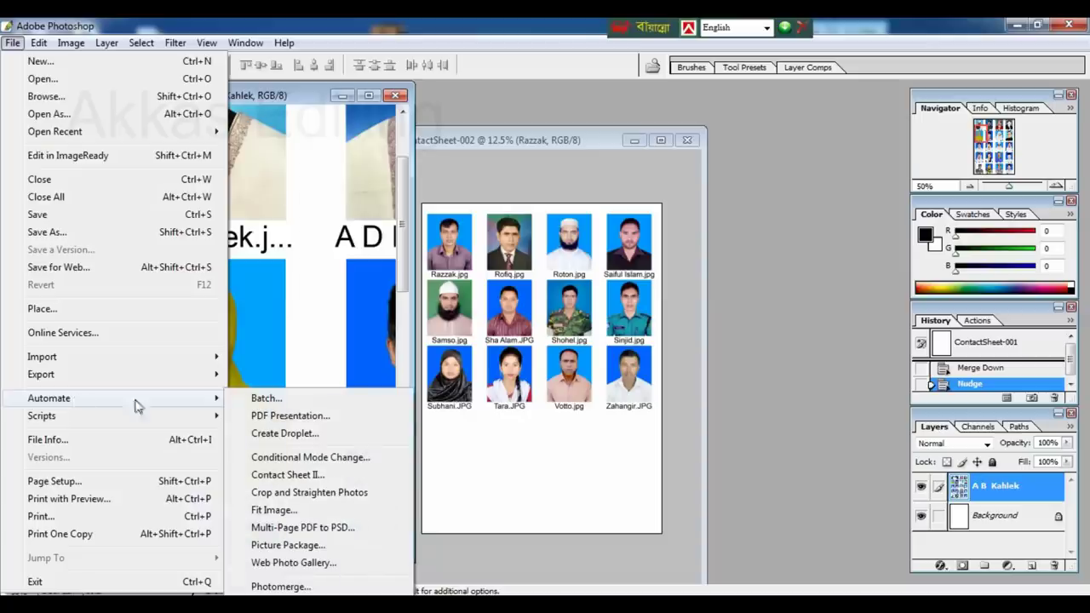
left_click(286, 475)
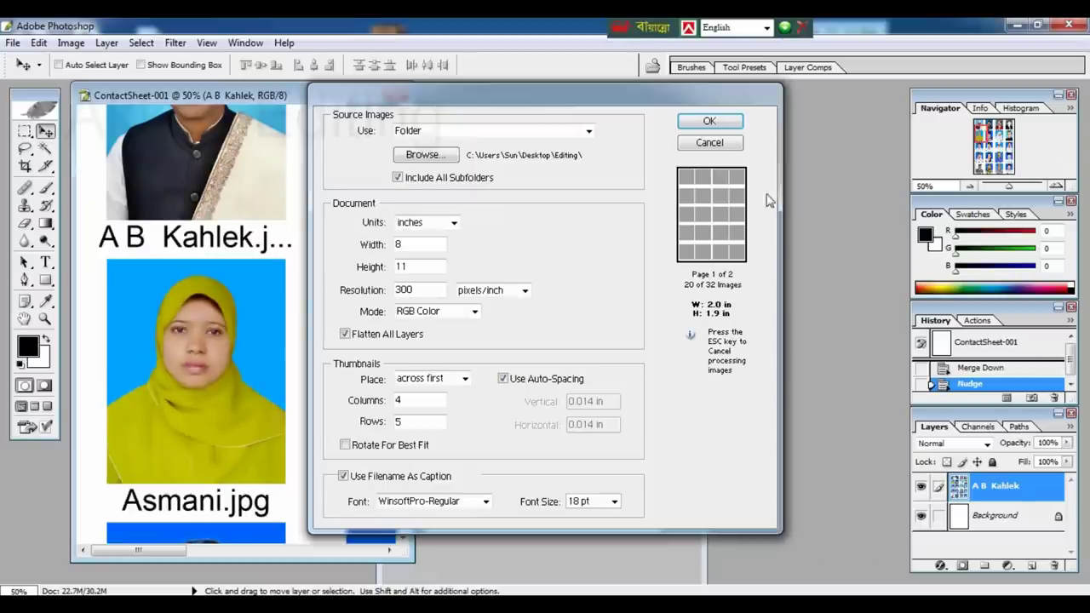
left_click(709, 143)
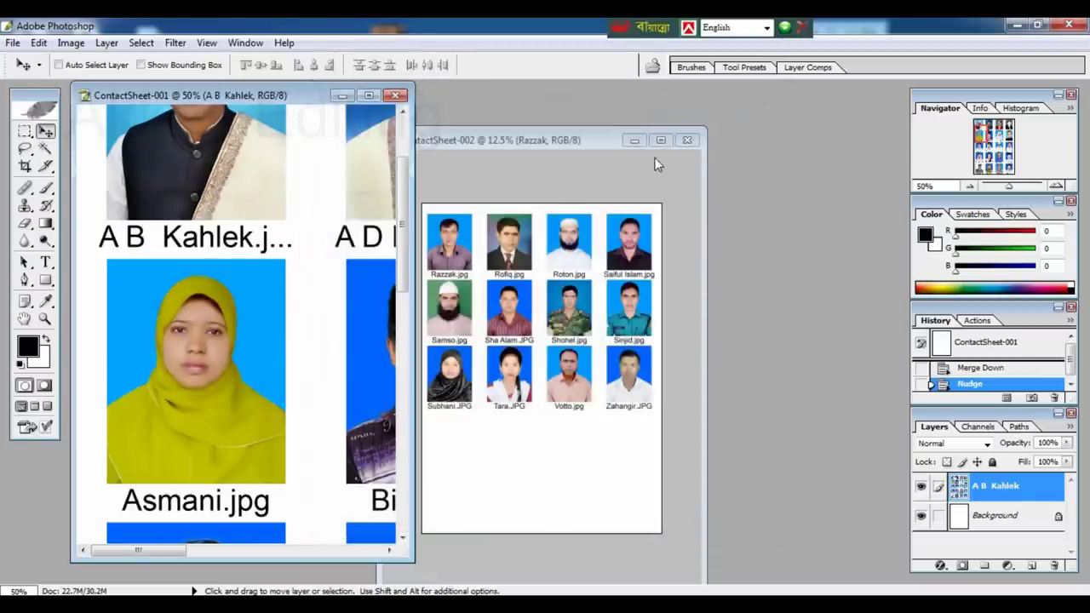
- Close both contact sheets without saving and drag twelve Editing photos into Photoshop
left_click(689, 142)
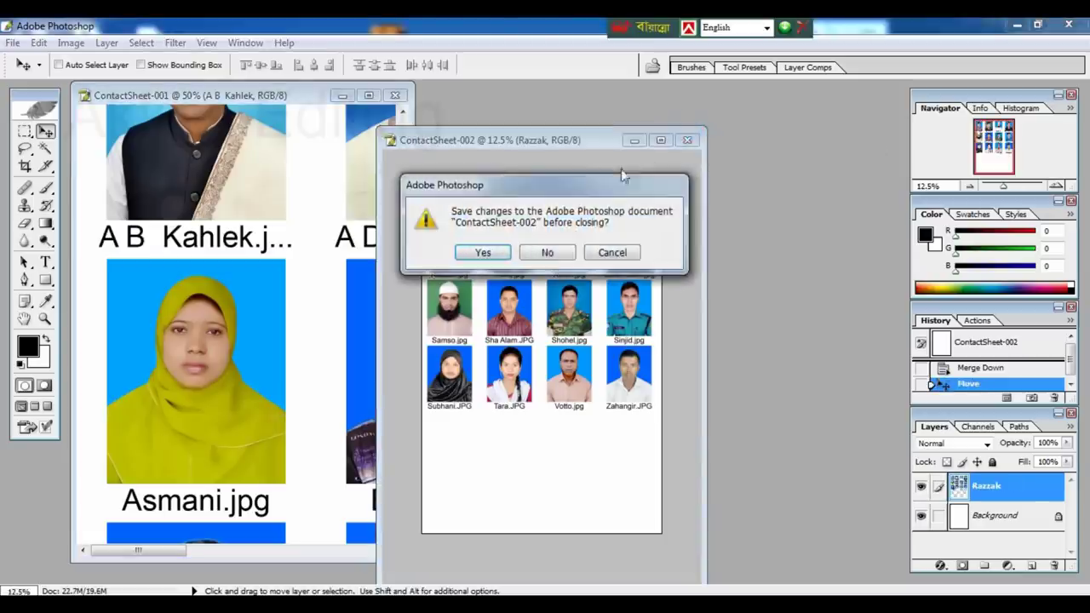
left_click(550, 252)
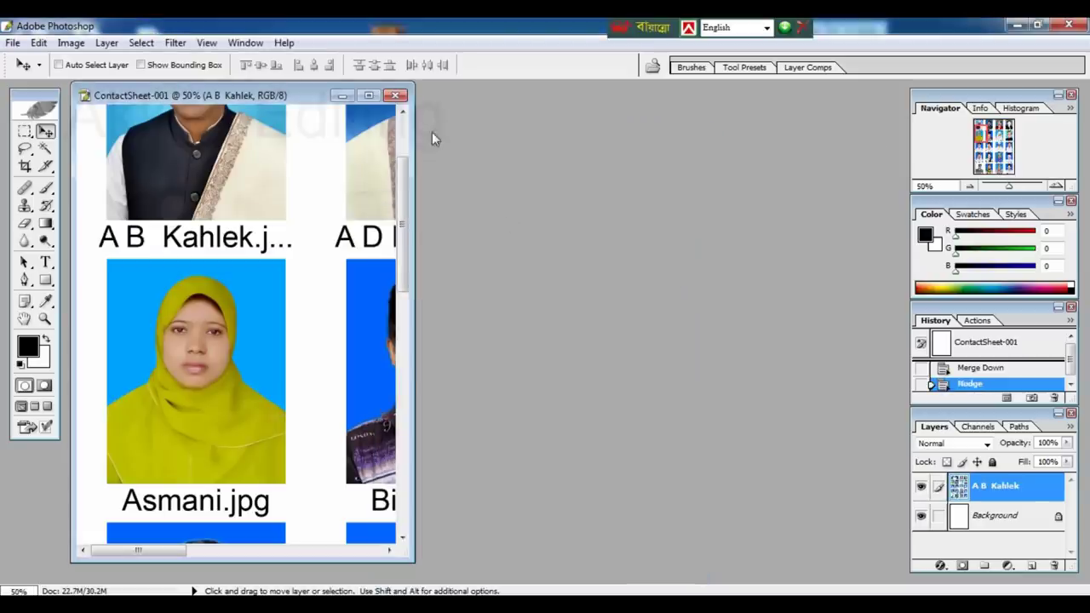
left_click(395, 95)
left_click(550, 254)
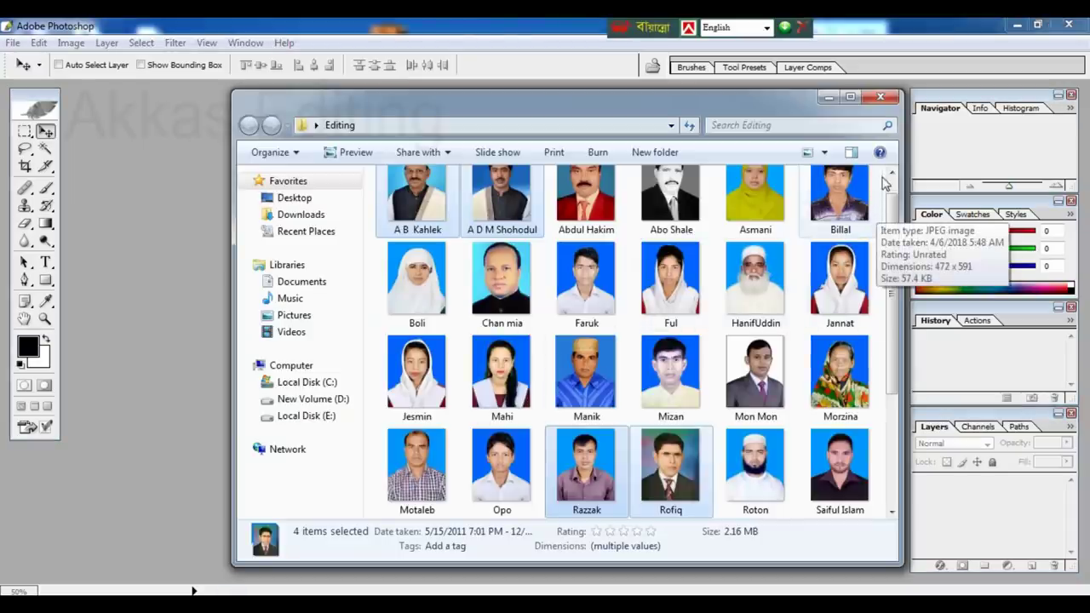
left_click_drag(886, 175, 383, 317)
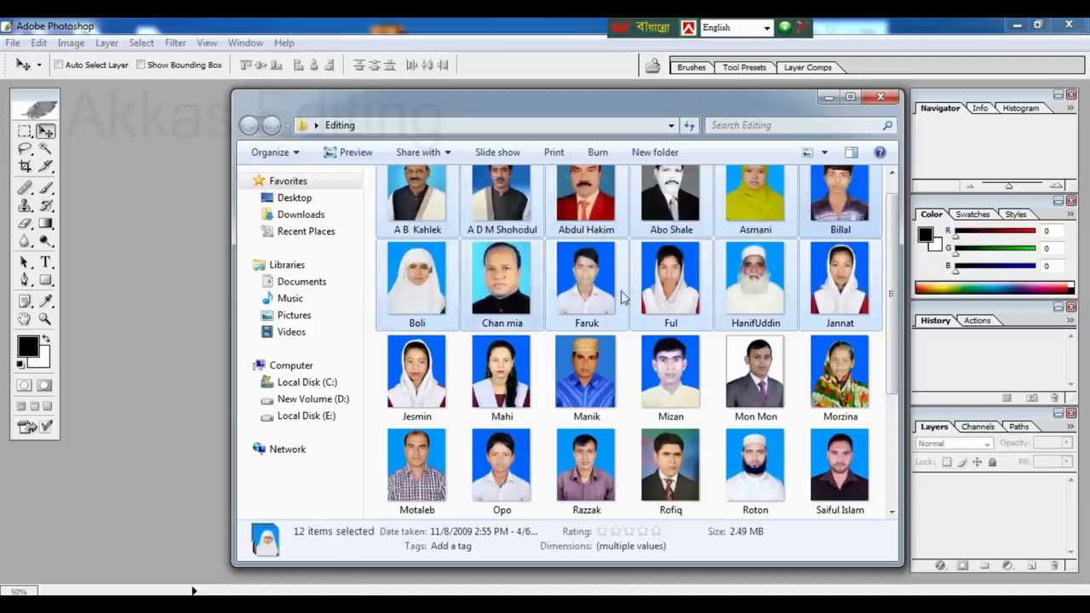
left_click_drag(838, 289, 937, 344)
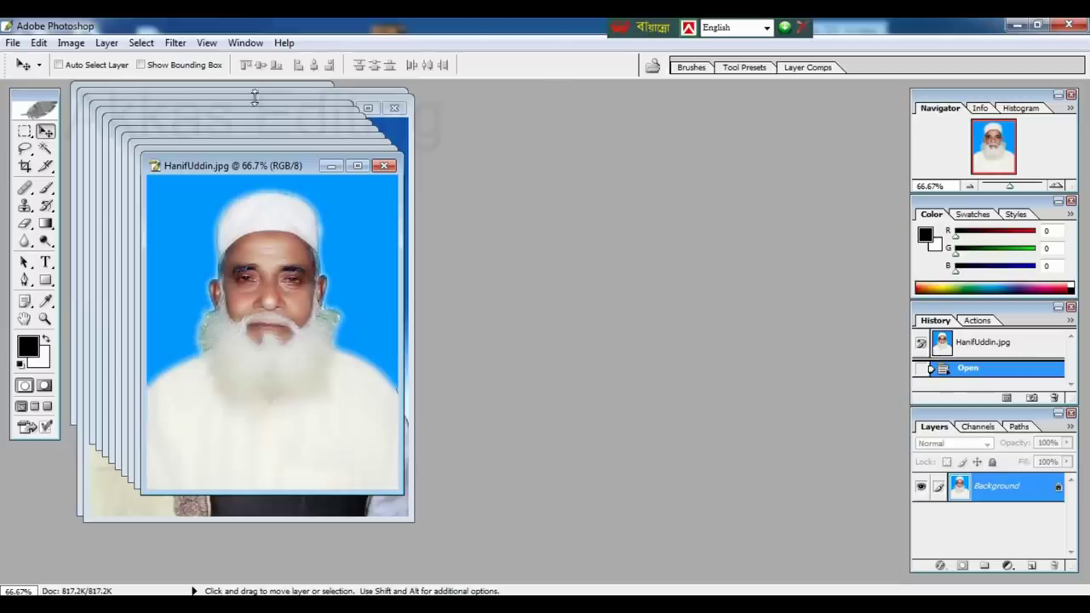
- Open the Contact Sheet II dialog from File > Automate and move it to the right
left_click(13, 44)
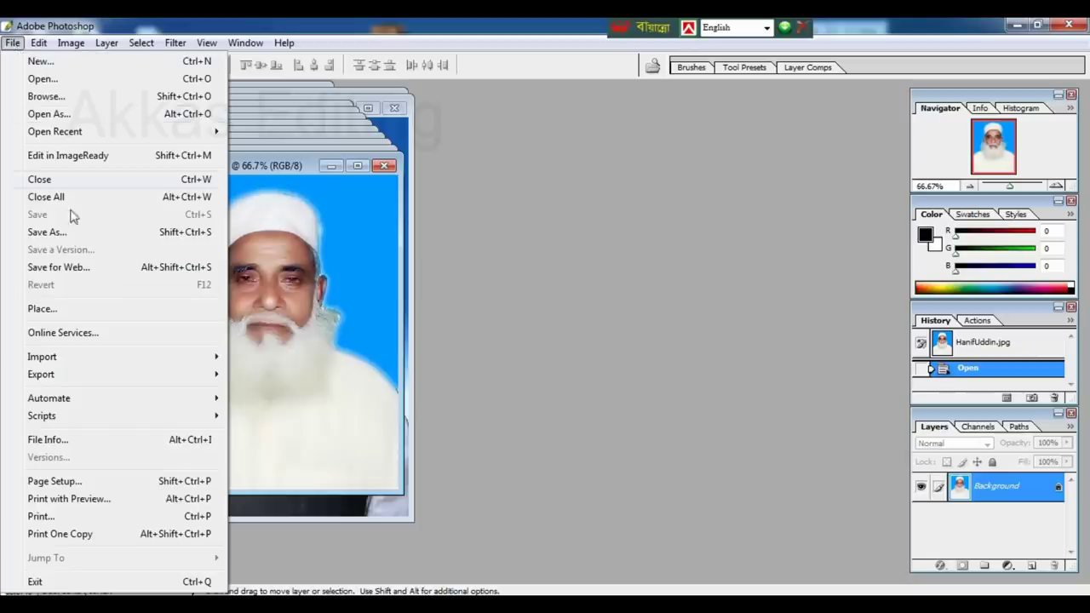
left_click(74, 399)
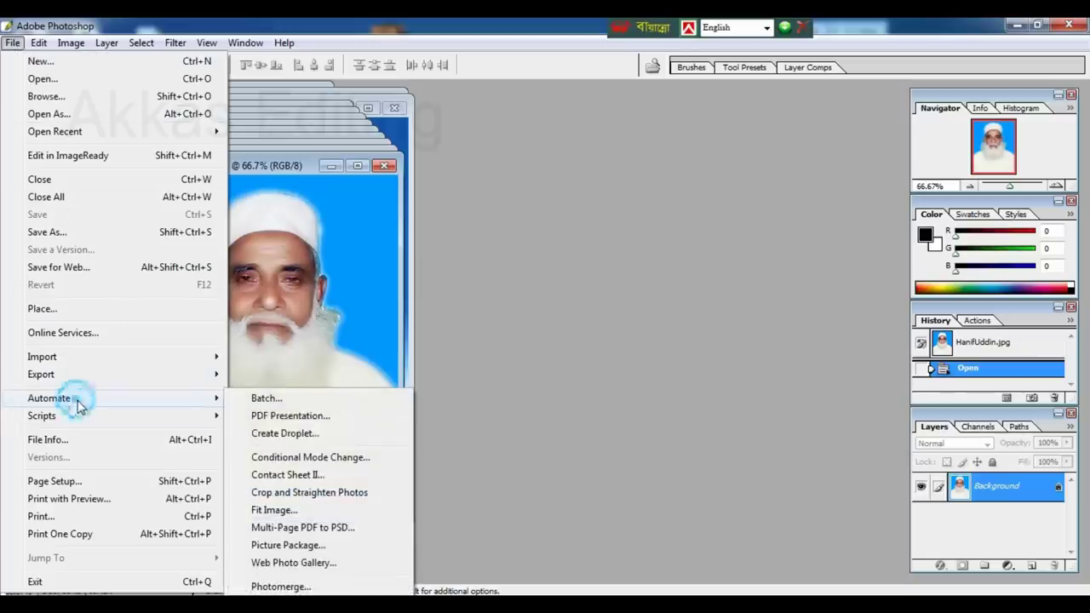
left_click(289, 475)
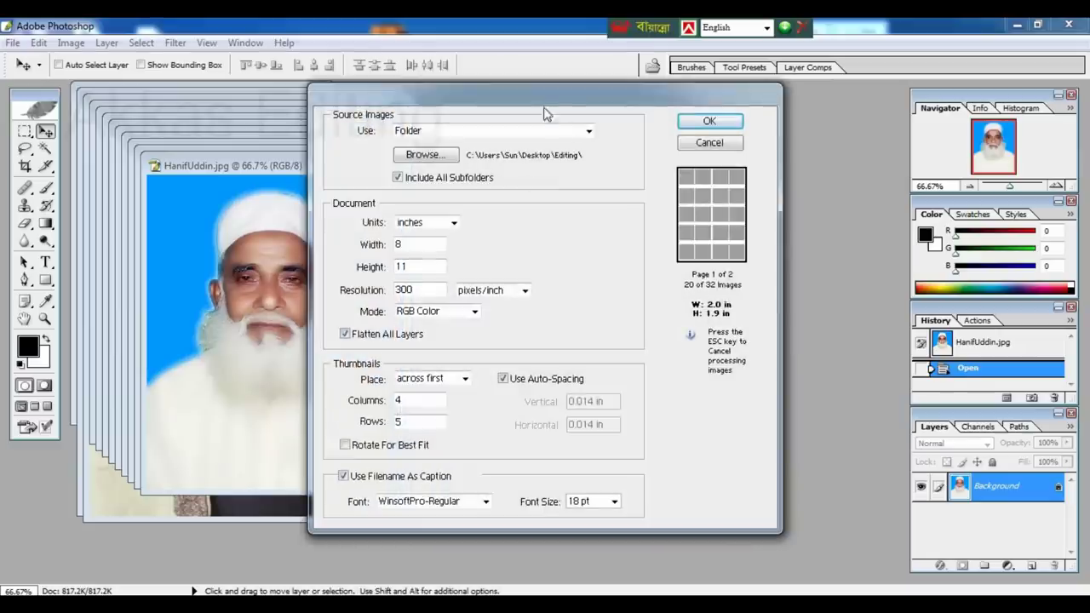
left_click_drag(549, 104, 631, 130)
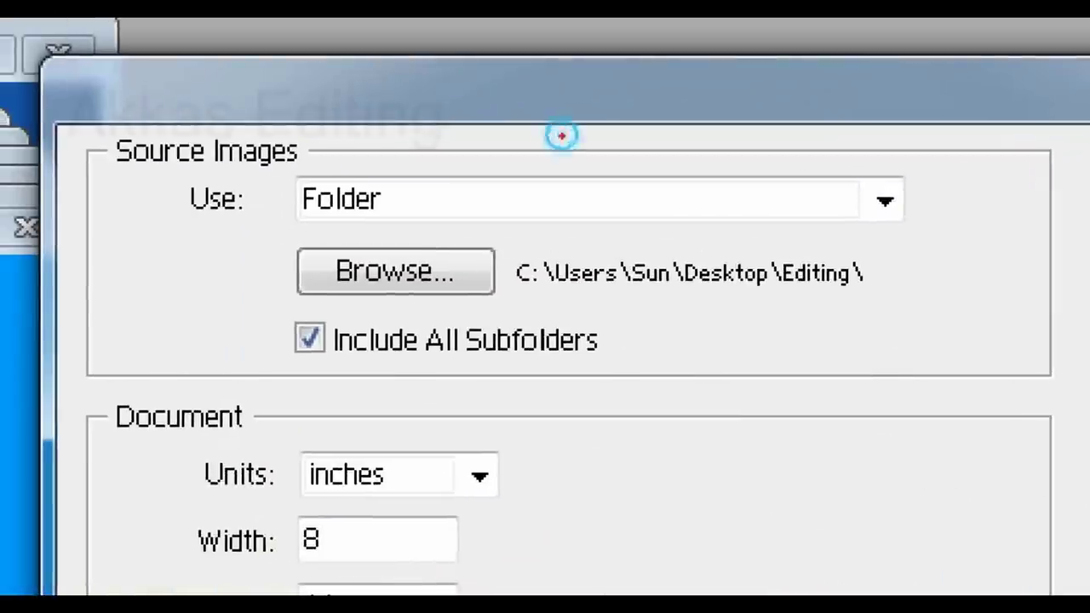
left_click_drag(269, 169, 414, 224)
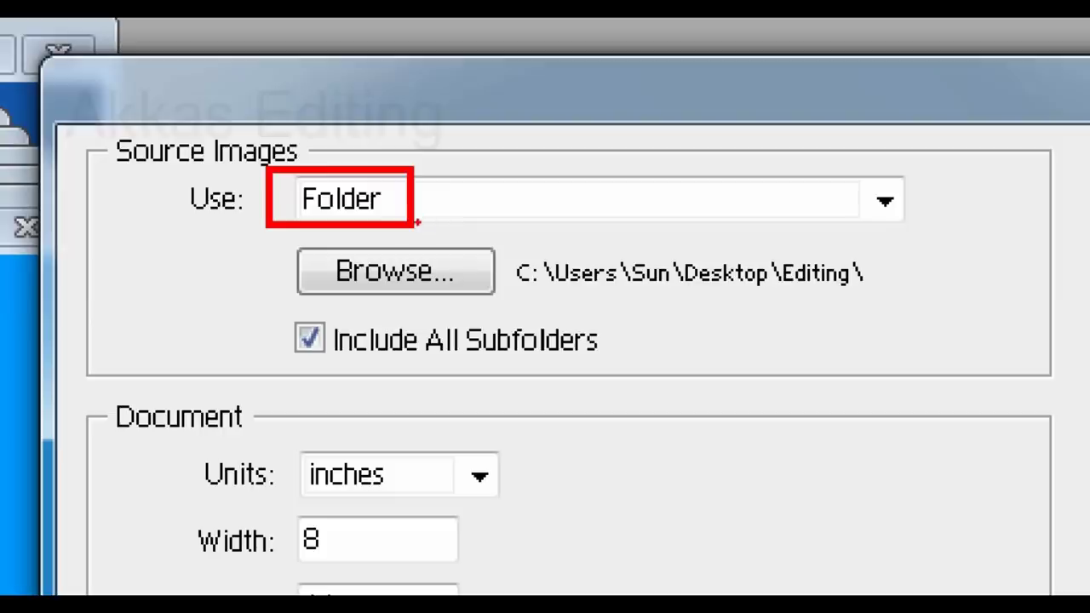
mouse_move(272, 304)
left_mouse_down()
mouse_move(313, 333)
mouse_move(333, 366)
left_mouse_up()
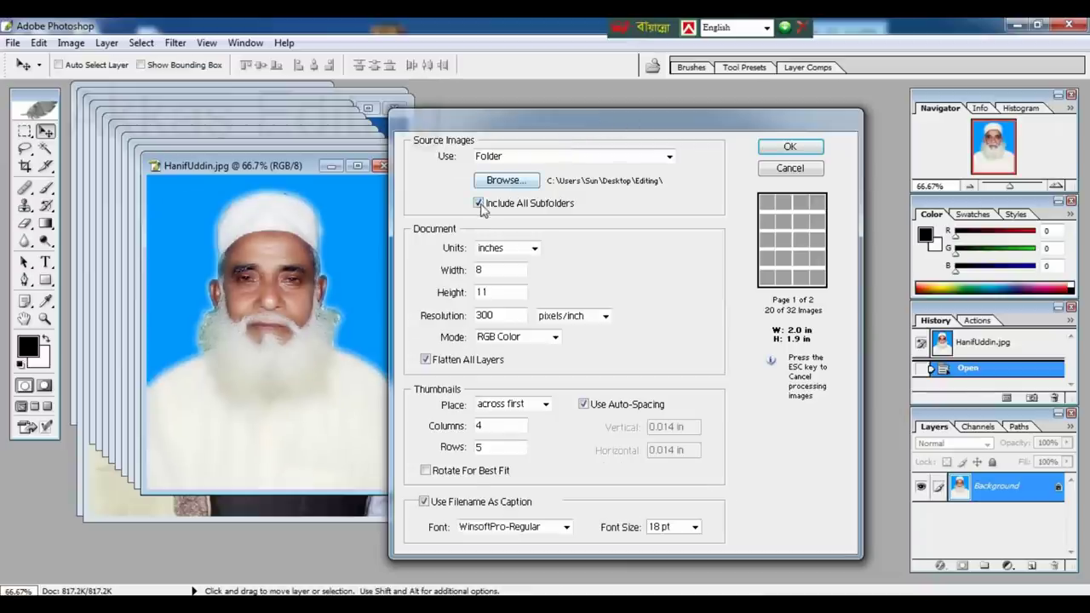
- Turn off Include All Subfolders and switch the image source to Current open documents
left_click(479, 204)
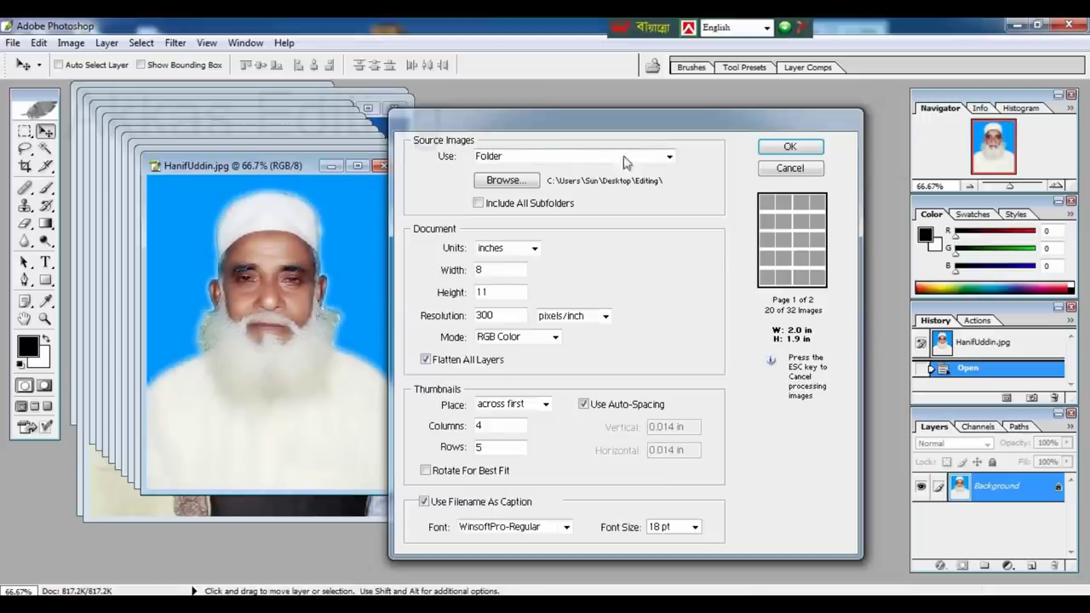
left_click(714, 162)
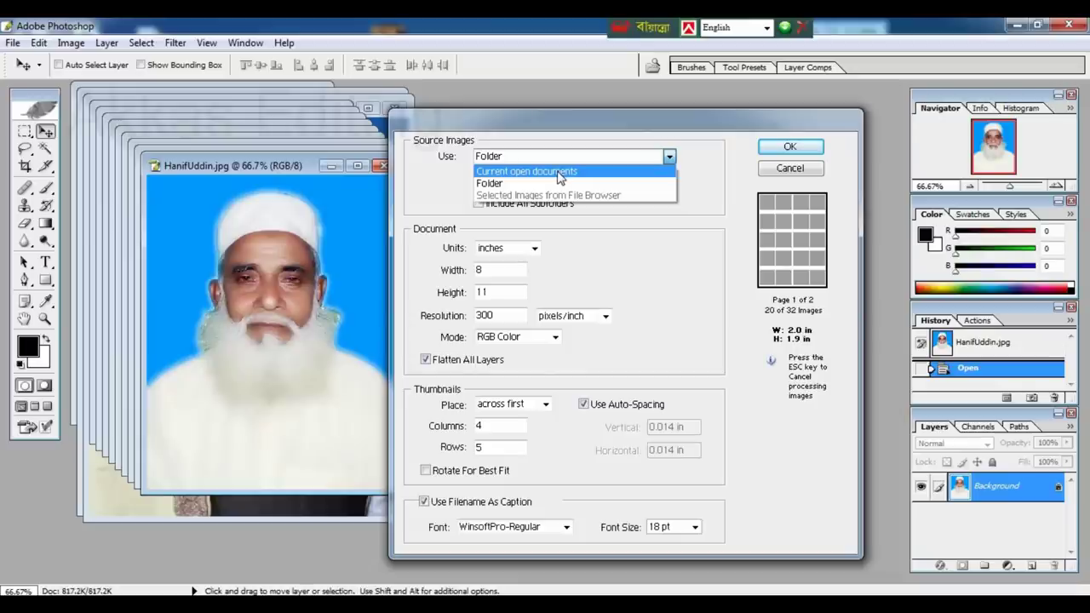
left_click(557, 172)
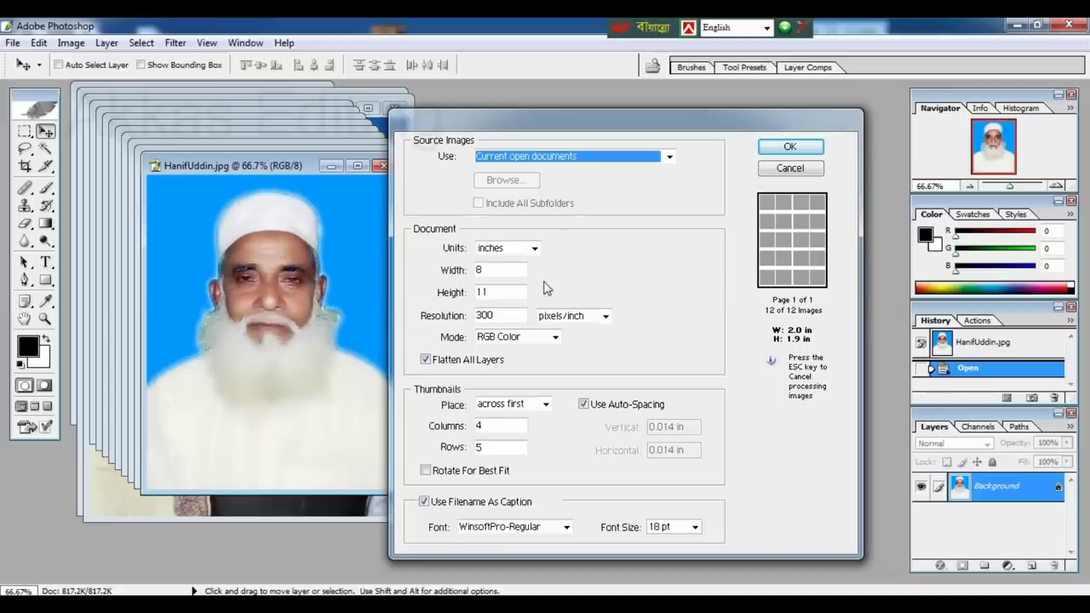
- Run Contact Sheet II to create ContactSheet-001 from the twelve open photos
left_click(787, 148)
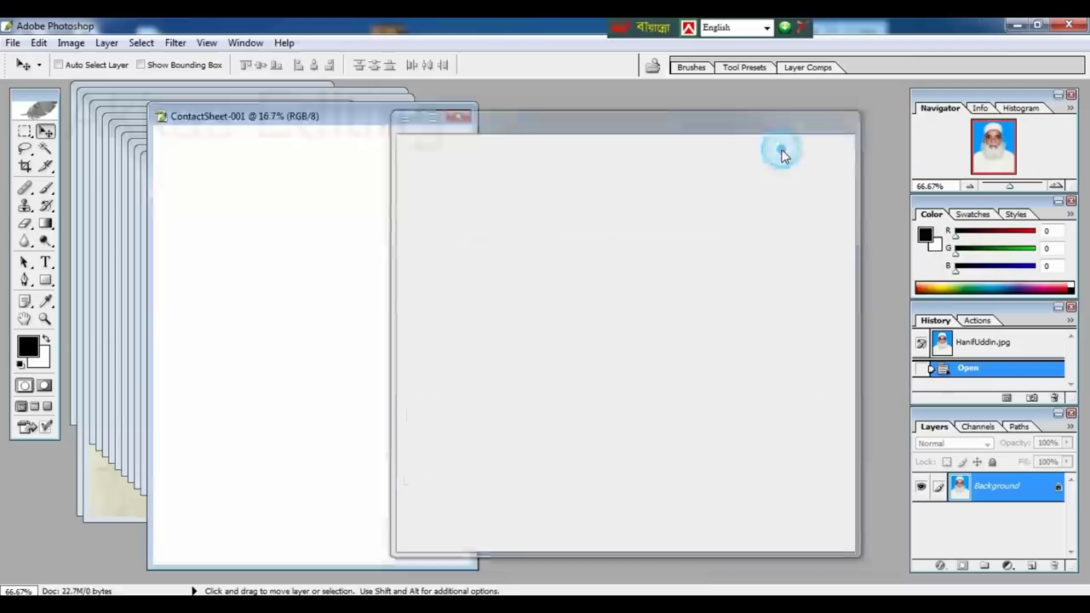